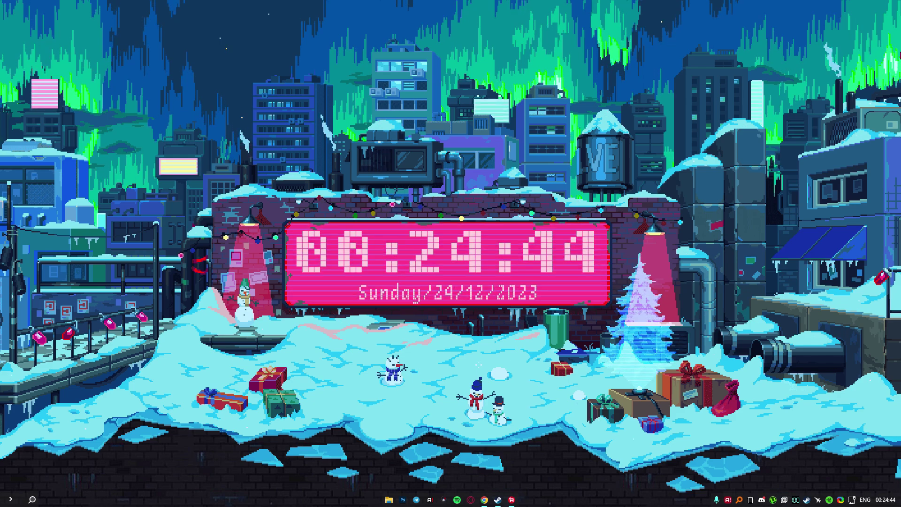
# - Search This PC for "s" and "ds" in File Explorer, clear the search and close the window
pyautogui.press('super+e')
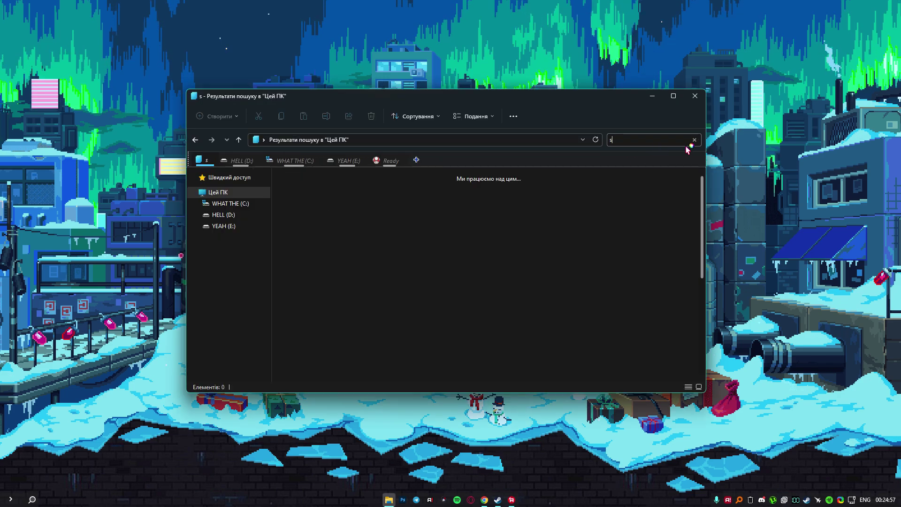
pyautogui.click(694, 140)
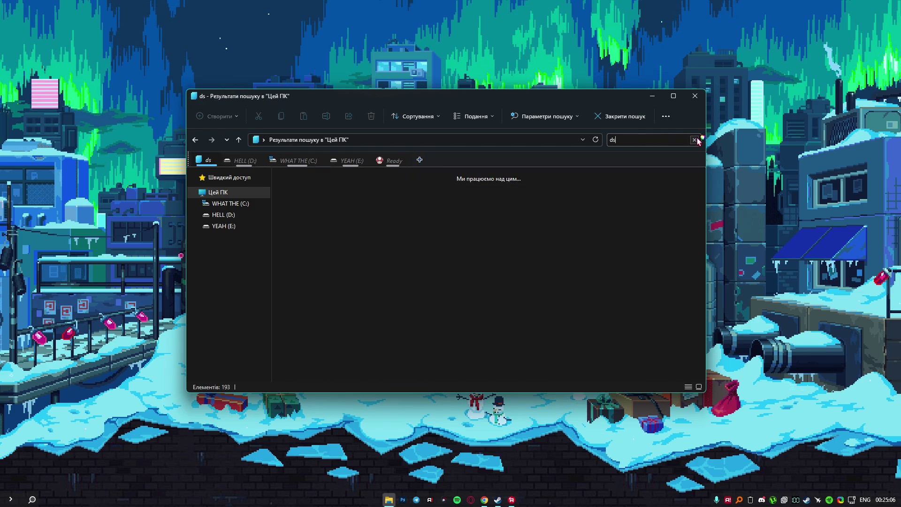
pyautogui.click(695, 139)
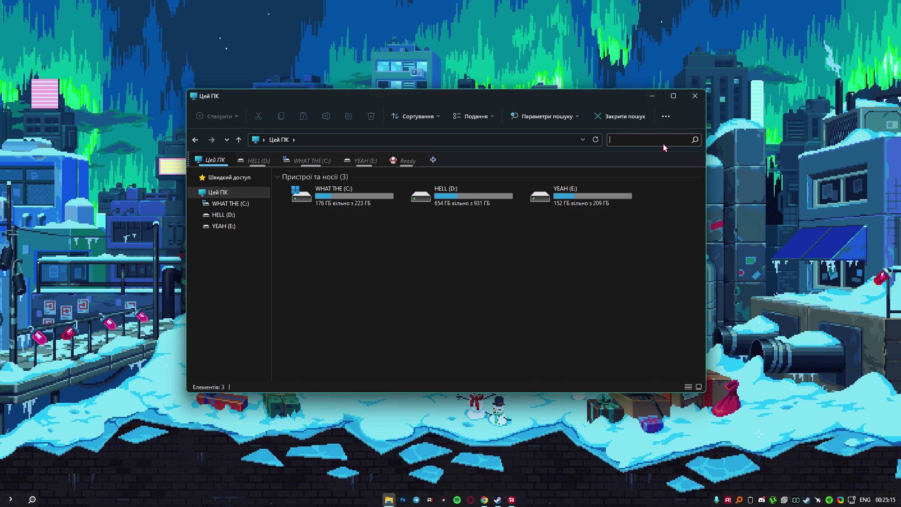
pyautogui.click(695, 95)
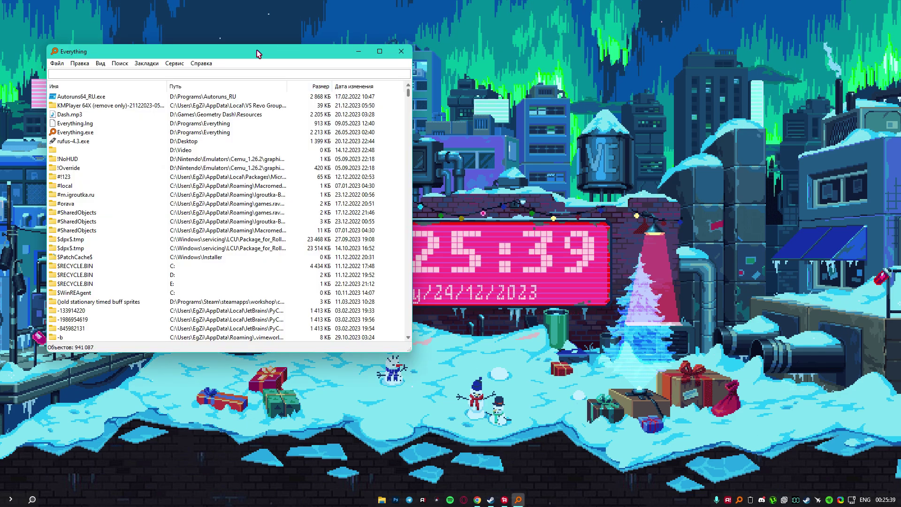
# - Search Everything for "rufu", launch rufus-4.3.exe from the results and close the Rufus window
pyautogui.moveTo(257, 49); pyautogui.dragTo(392, 70)
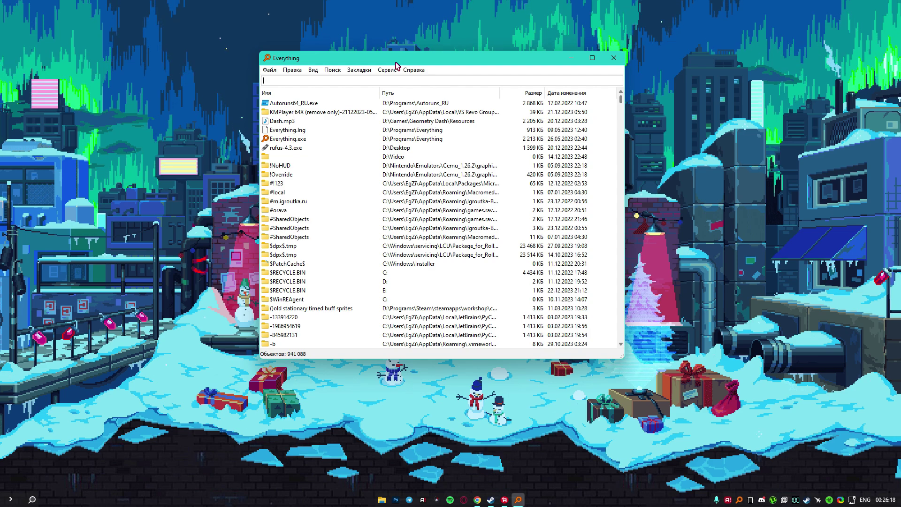
pyautogui.write('rufu')
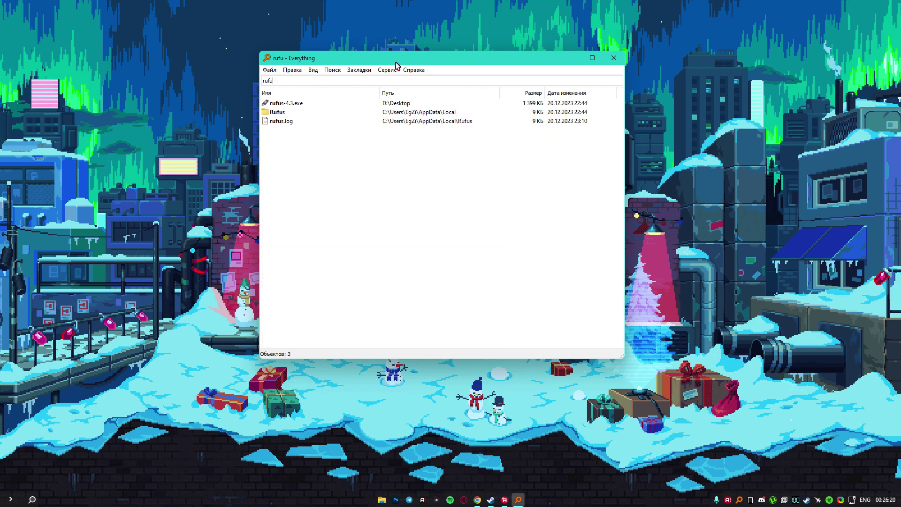
pyautogui.moveTo(372, 211); pyautogui.dragTo(283, 103)
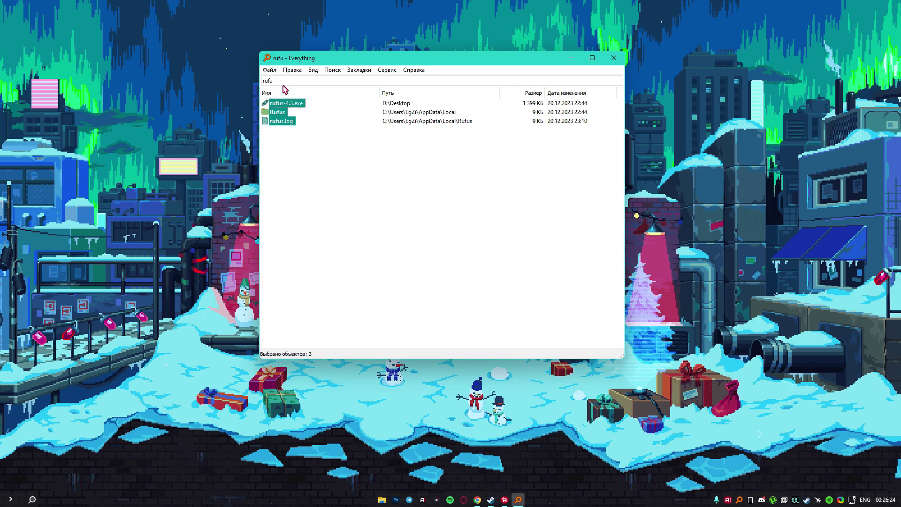
pyautogui.click(301, 123)
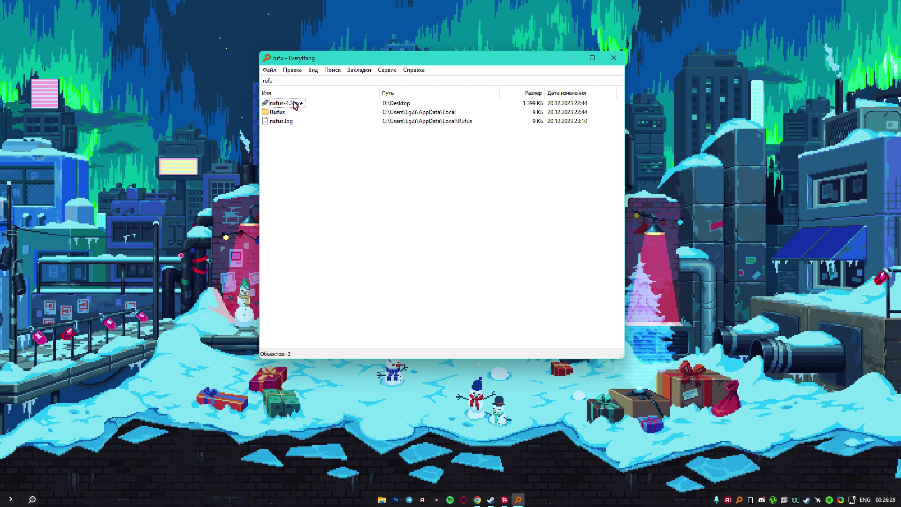
pyautogui.doubleClick(288, 104)
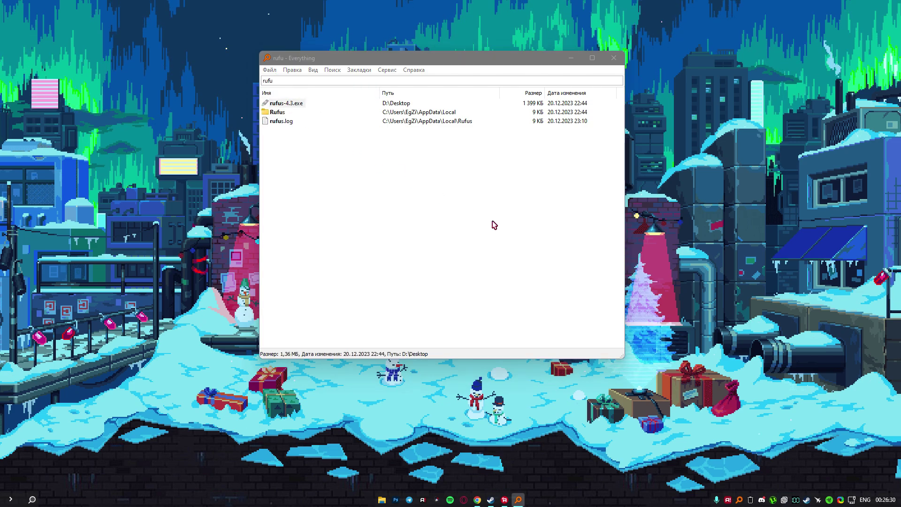
pyautogui.moveTo(431, 109); pyautogui.dragTo(402, 134)
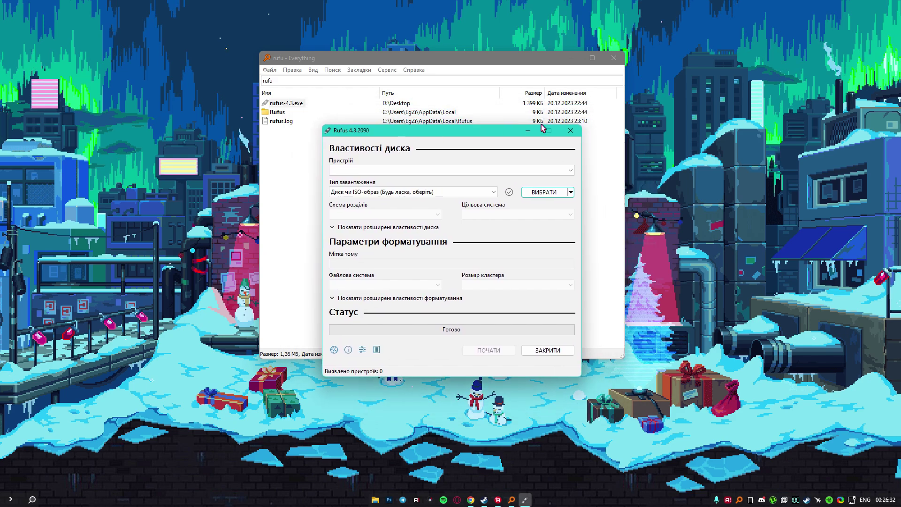
pyautogui.click(574, 128)
# - Replace the search term in Everything with "spotify" and launch Spotify.exe from the results
pyautogui.moveTo(256, 72); pyautogui.dragTo(257, 79)
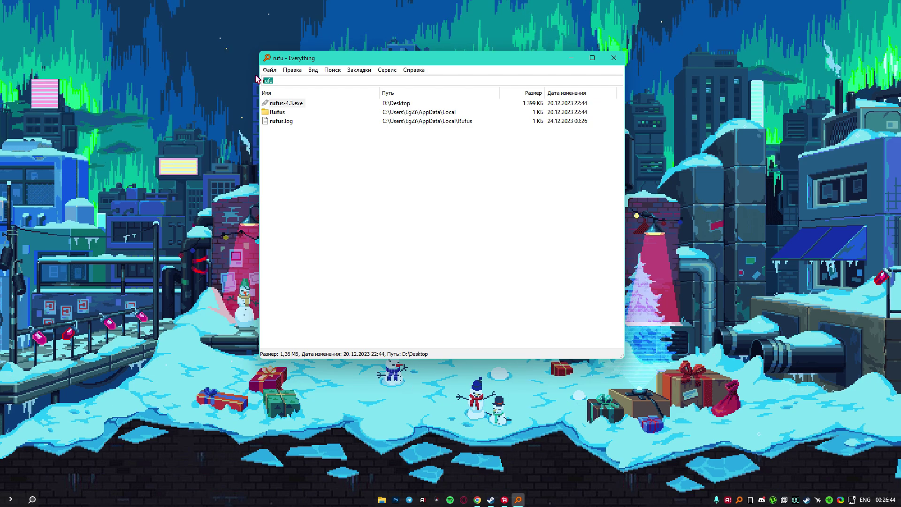
pyautogui.write('spotify')
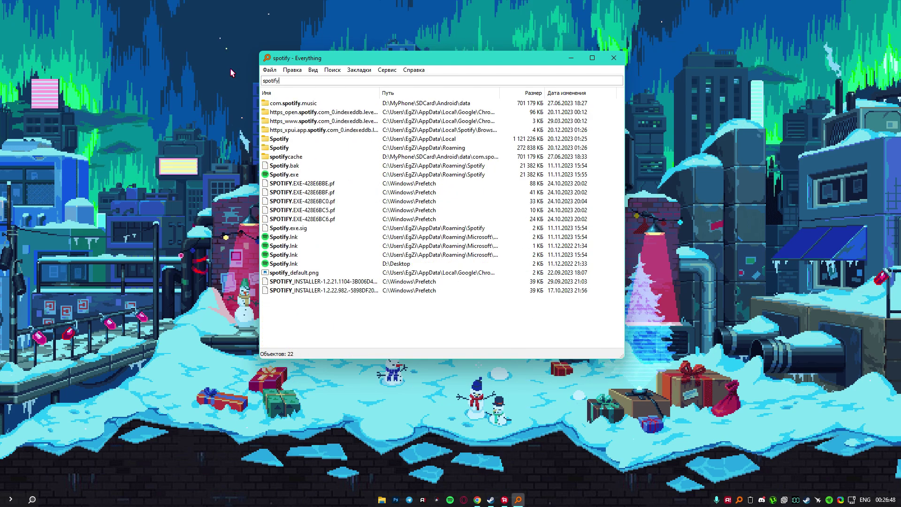
pyautogui.moveTo(392, 331); pyautogui.dragTo(291, 108)
pyautogui.click(382, 322)
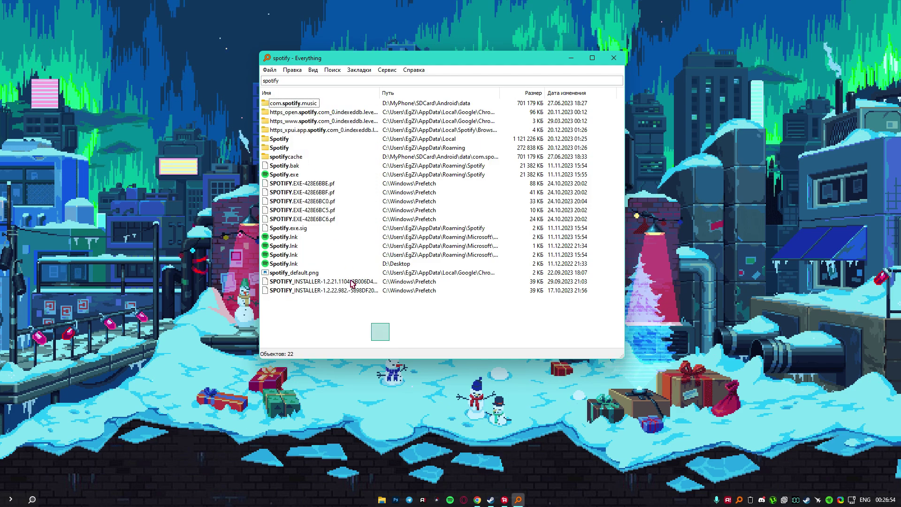
pyautogui.doubleClick(278, 175)
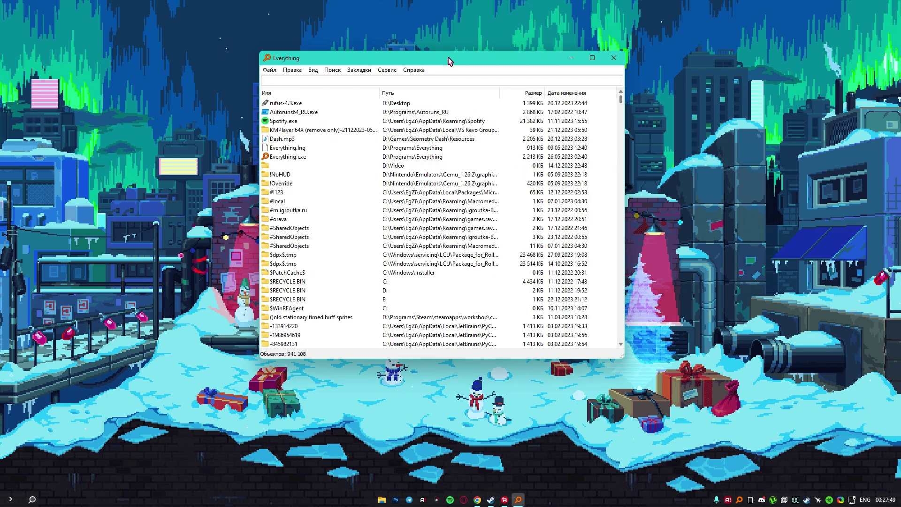
# - Switch to Chrome, open the voidtools Everything page from the search results and close the older voidtools tab
pyautogui.click(571, 58)
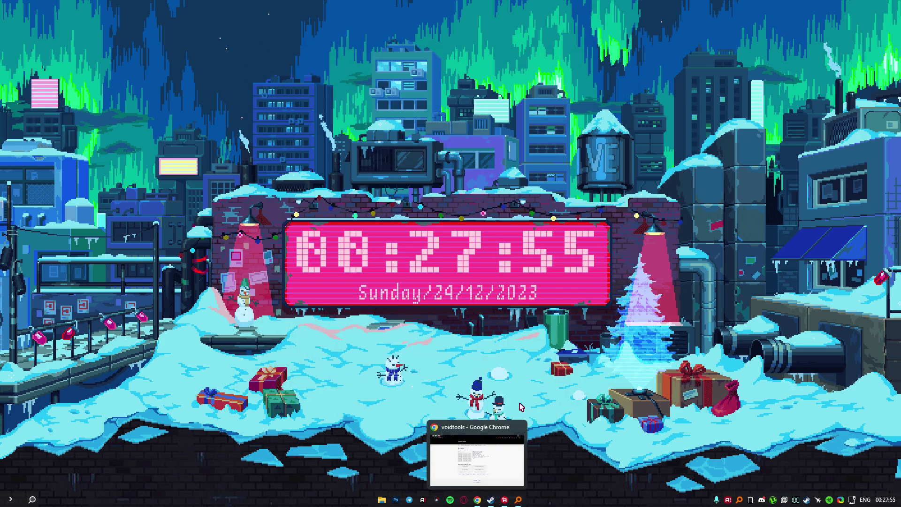
pyautogui.click(477, 500)
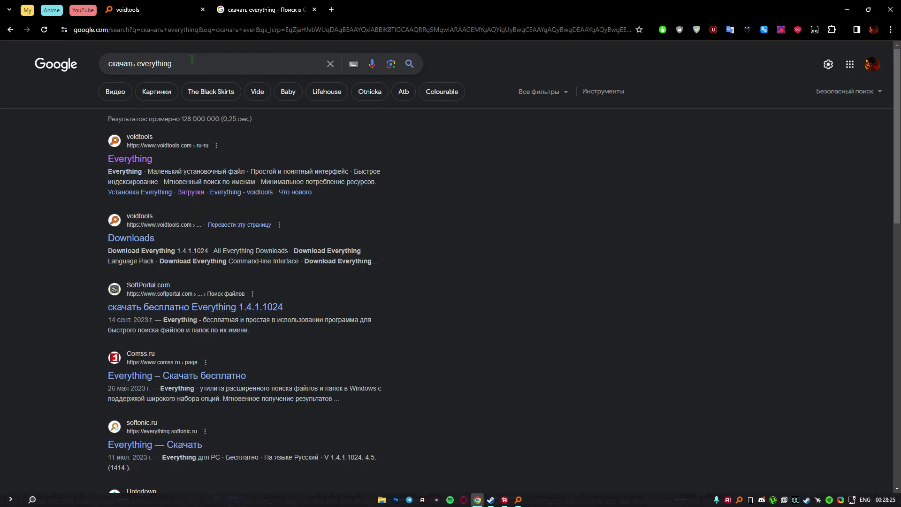
pyautogui.click(137, 163)
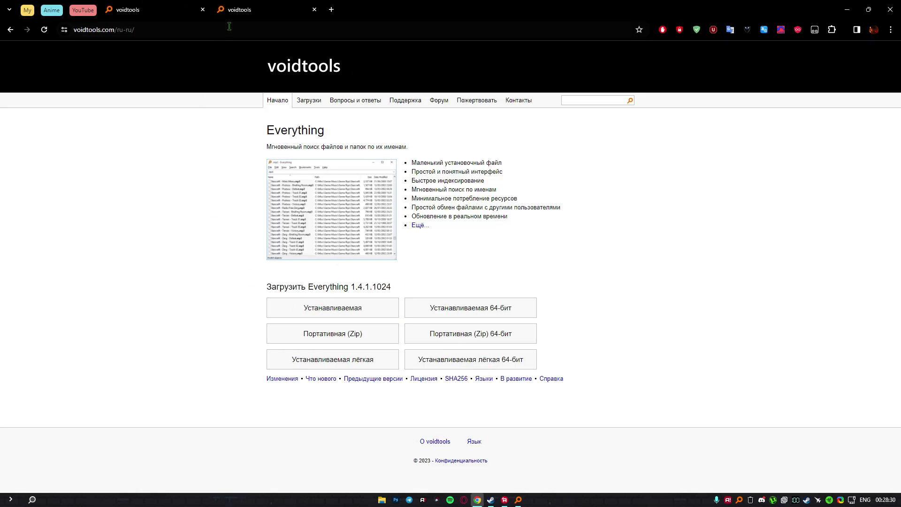
pyautogui.click(202, 10)
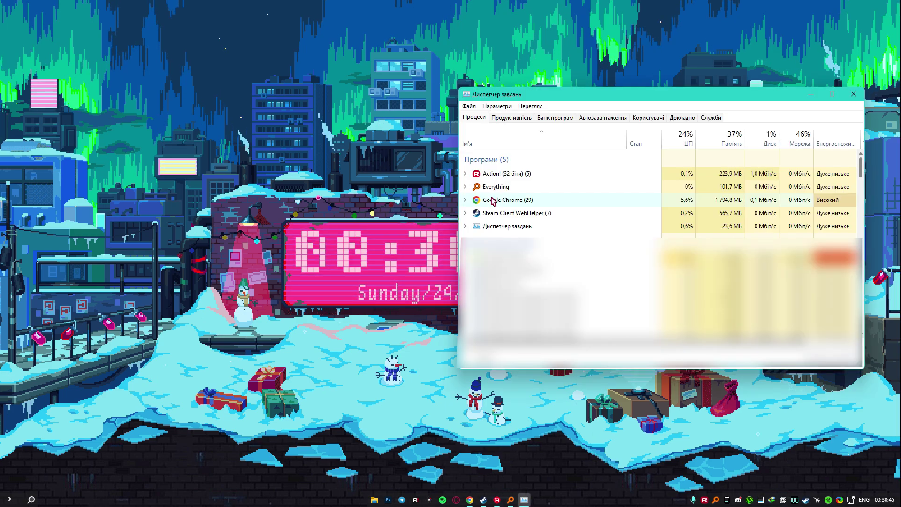
# - Expand Everything's entry in Task Manager and close the Everything search window
pyautogui.click(466, 189)
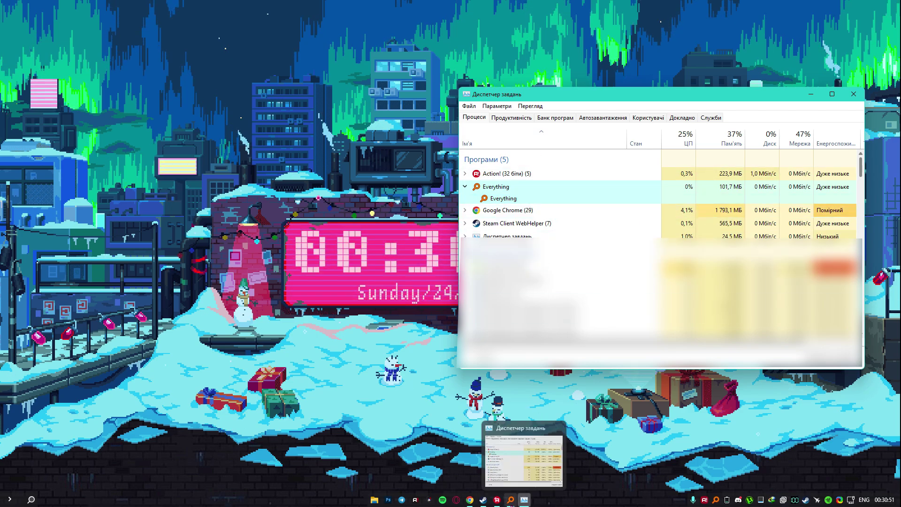
pyautogui.click(511, 500)
pyautogui.moveTo(440, 56); pyautogui.dragTo(219, 73)
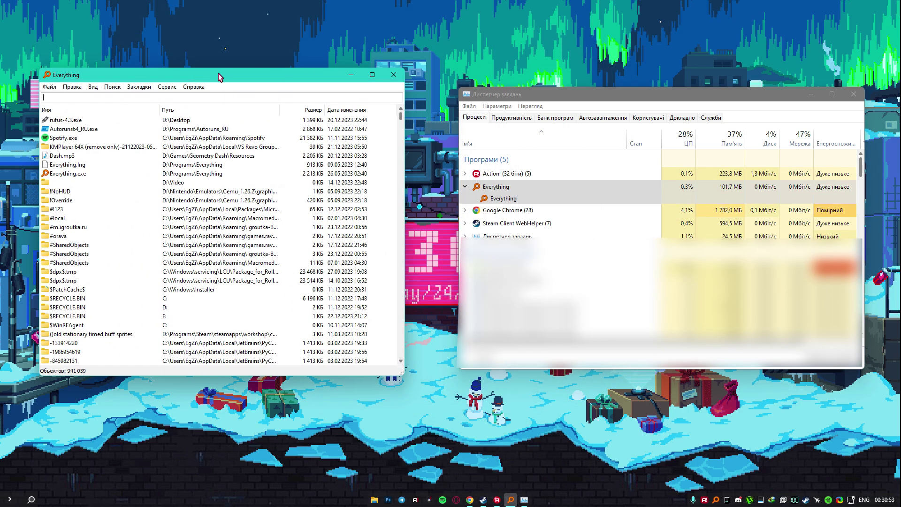
pyautogui.click(394, 75)
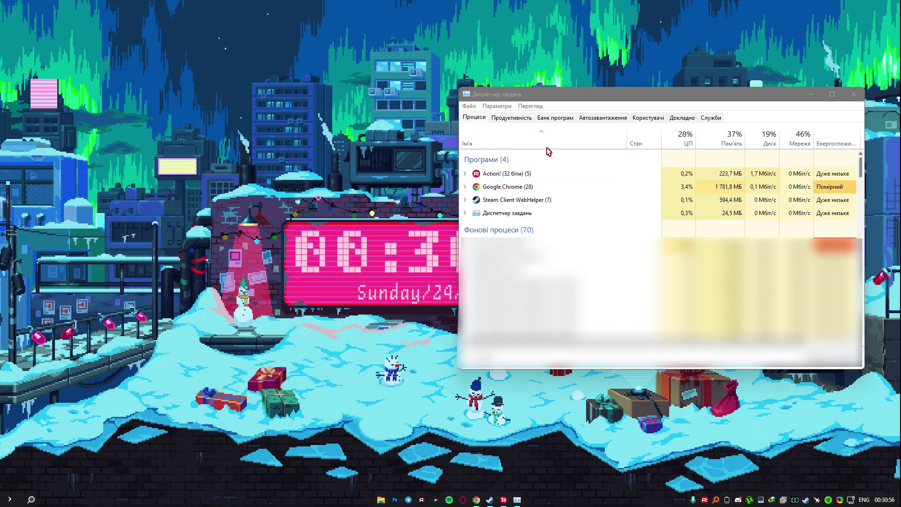
# - Examine the memory use of Everything's background processes in Task Manager
pyautogui.scroll(-5, 546, 232)
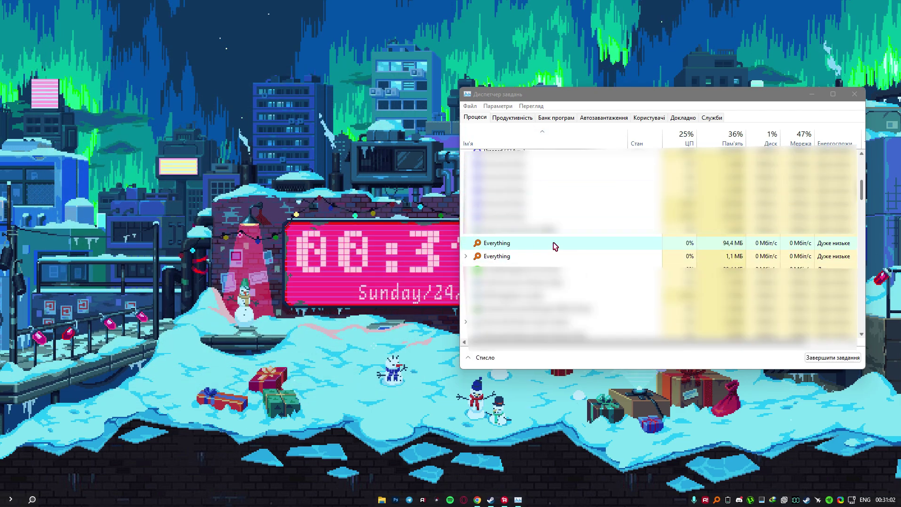
pyautogui.click(722, 246)
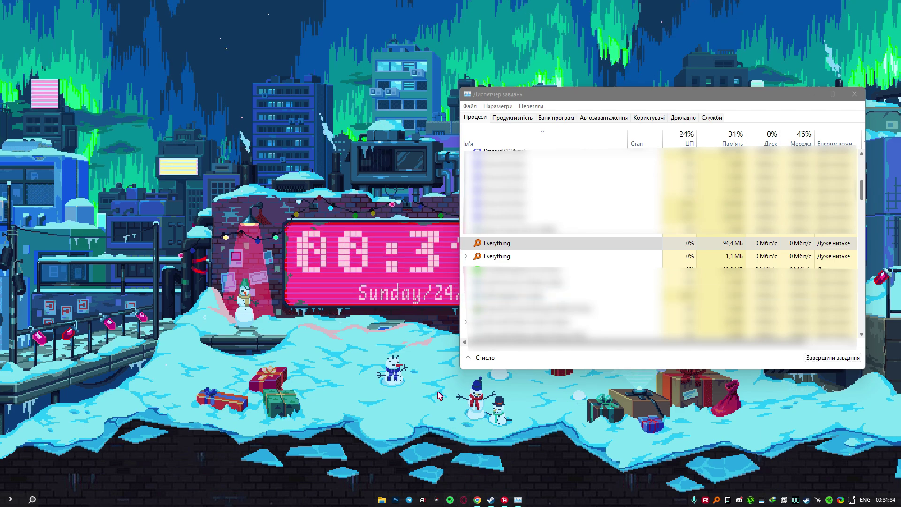
pyautogui.click(478, 499)
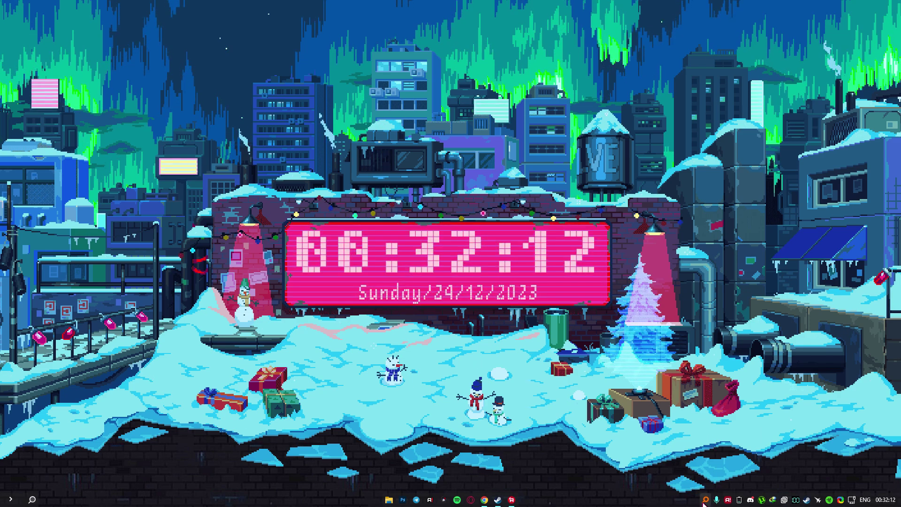
# - Reopen the Everything window, check for program updates and dismiss the result dialog
pyautogui.click(707, 501)
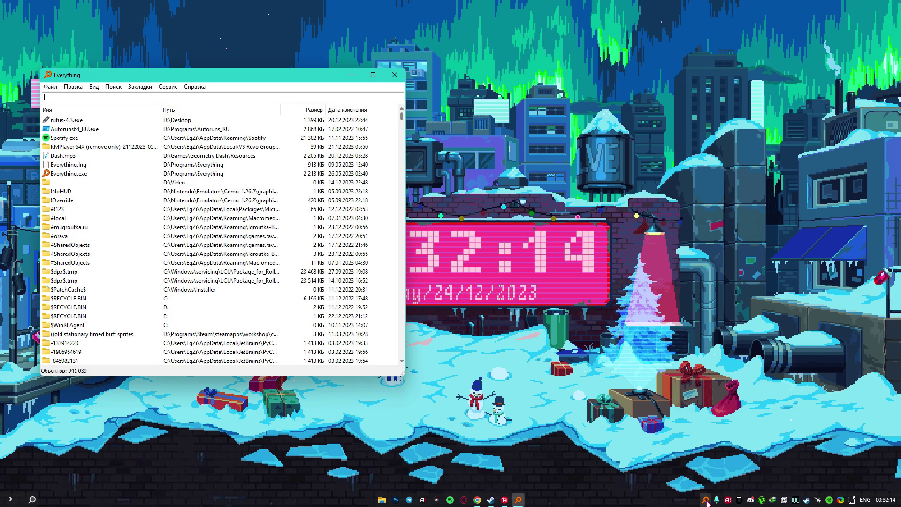
pyautogui.moveTo(79, 76); pyautogui.dragTo(246, 76)
pyautogui.click(212, 82)
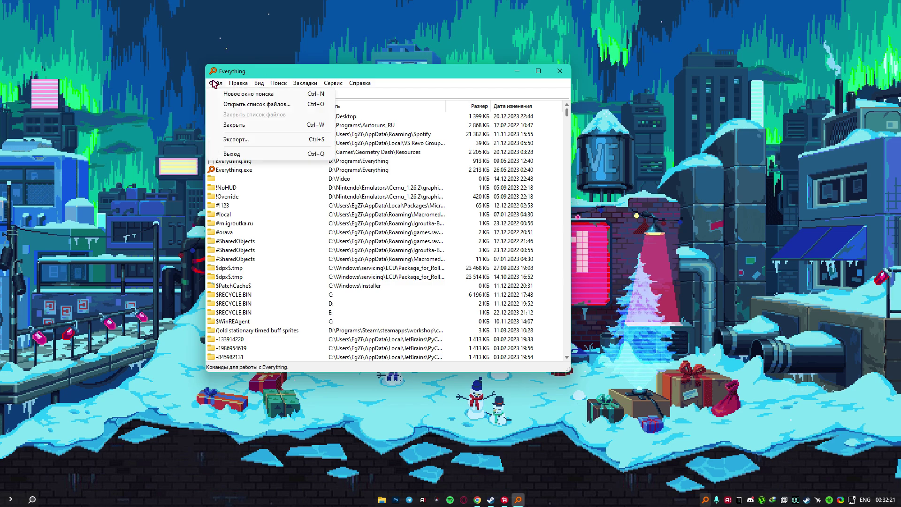
pyautogui.moveTo(285, 83)
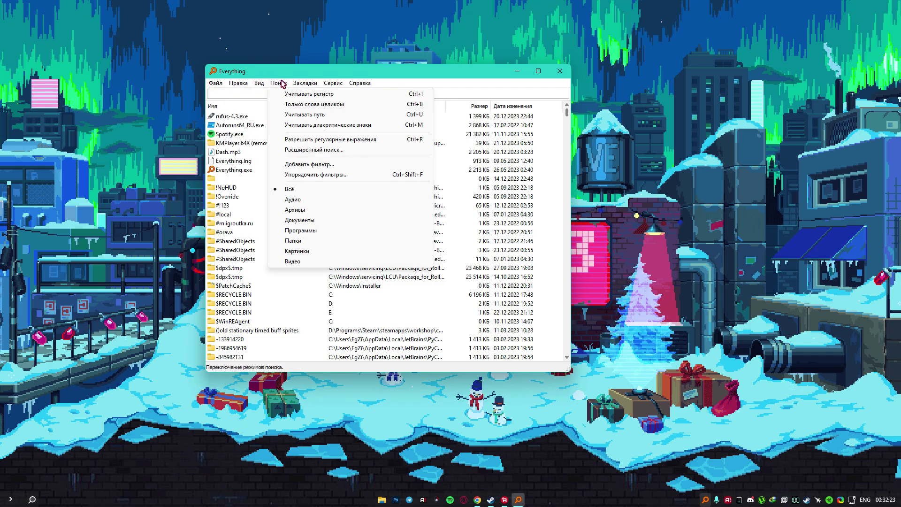
pyautogui.moveTo(360, 84)
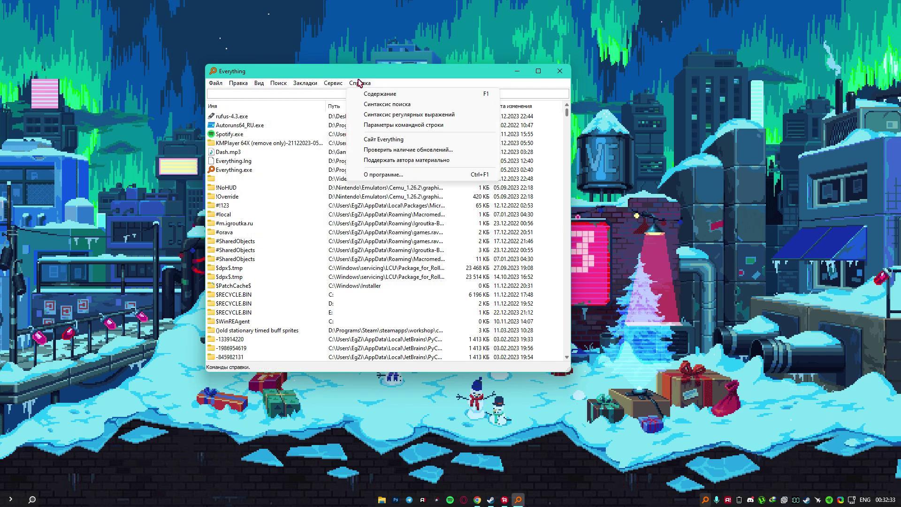
pyautogui.click(401, 149)
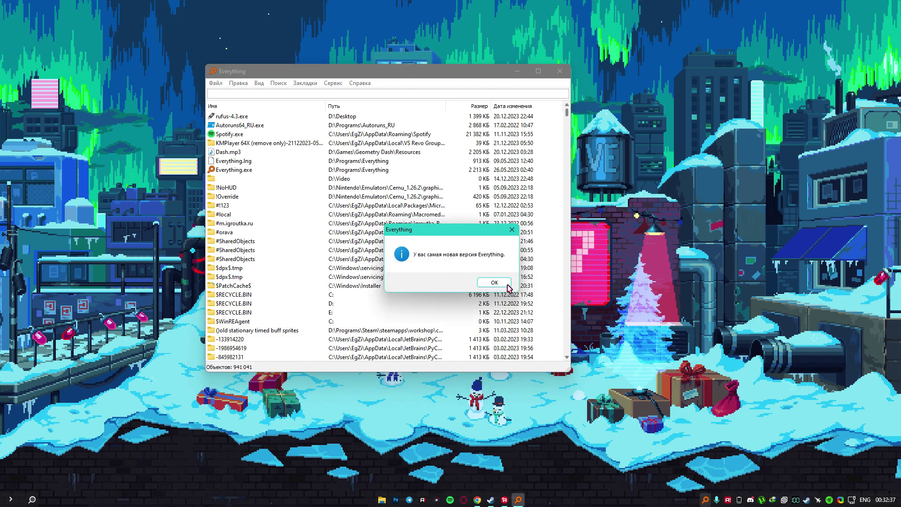
pyautogui.click(483, 282)
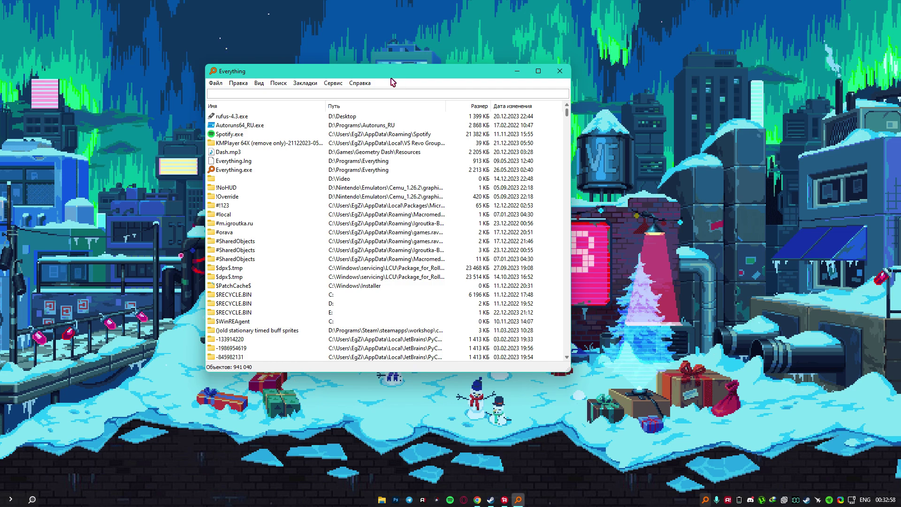
# - Open Everything's settings on the Общие page and look through the list of available interface languages
pyautogui.click(334, 84)
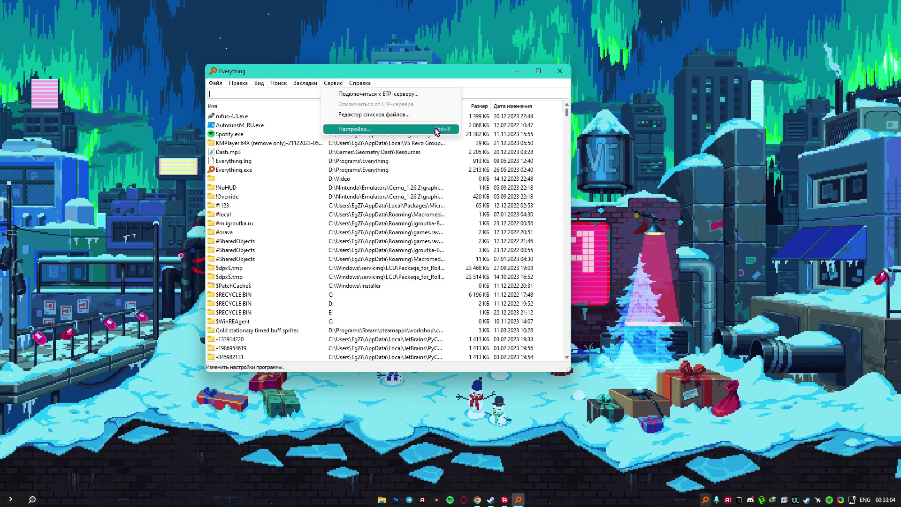
pyautogui.click(379, 130)
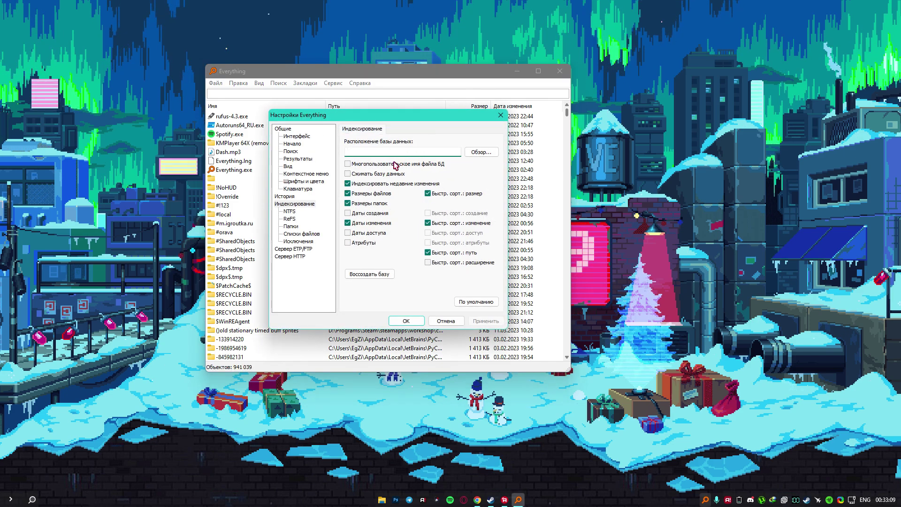
pyautogui.click(284, 129)
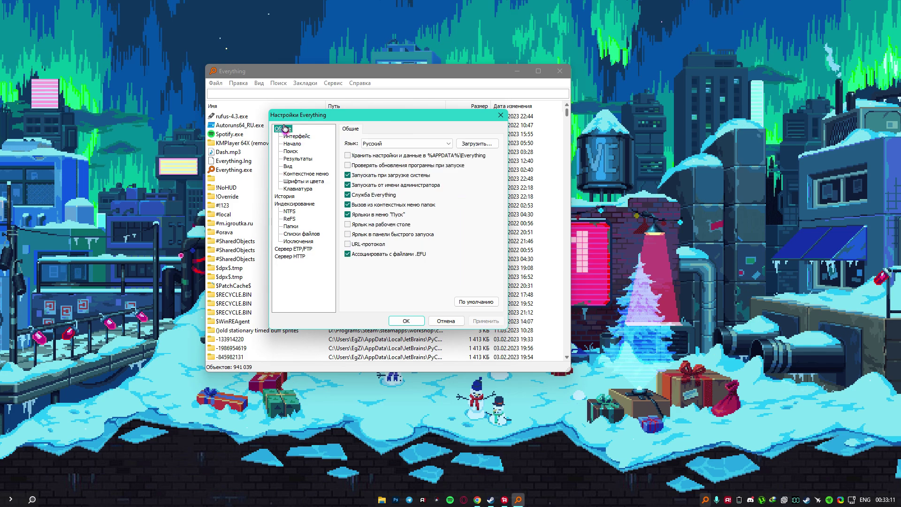
pyautogui.press('Tab')
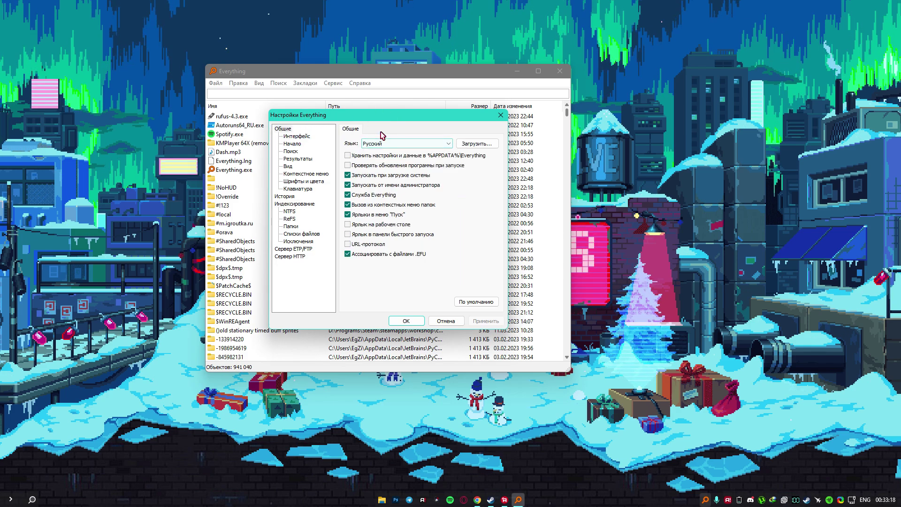
pyautogui.click(395, 143)
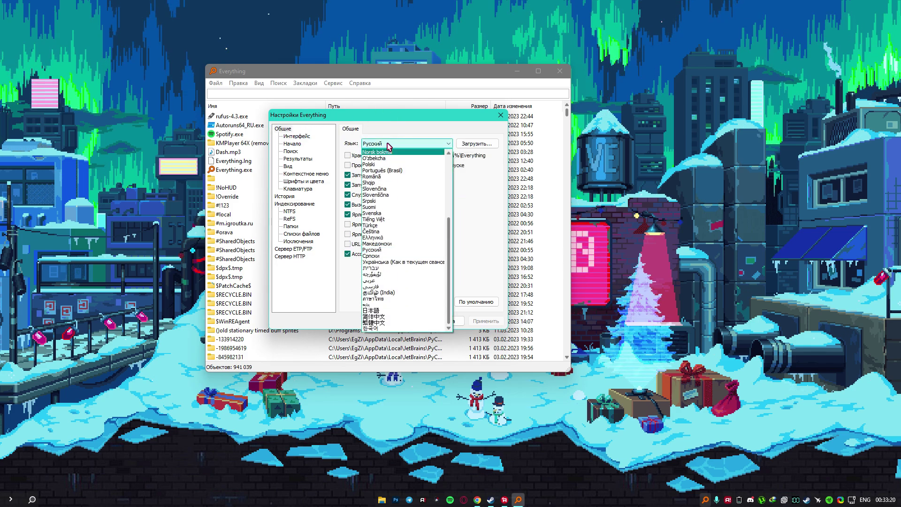
pyautogui.click(387, 142)
# - Move the settings dialog clear of the file list and review the startup, administrator and service options under Общие
pyautogui.moveTo(381, 115); pyautogui.dragTo(426, 122)
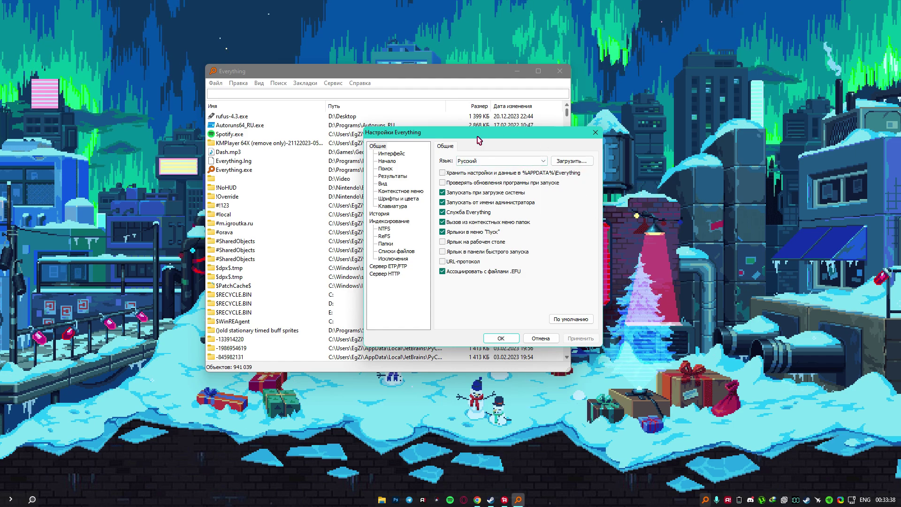
pyautogui.moveTo(477, 136); pyautogui.dragTo(546, 185)
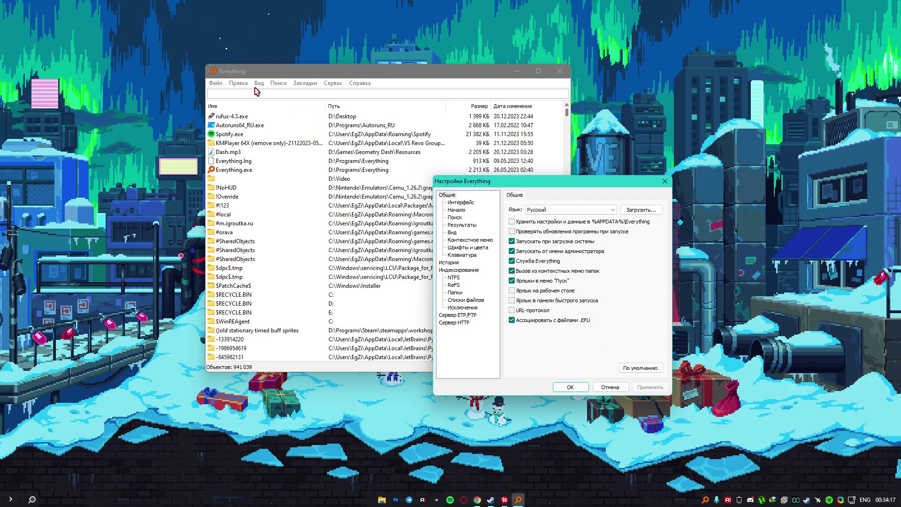
pyautogui.moveTo(560, 257)
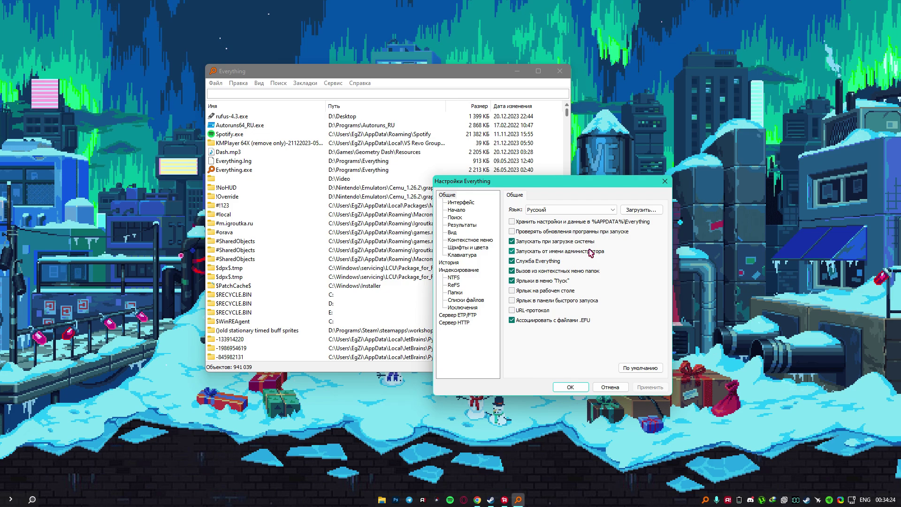
pyautogui.moveTo(592, 253)
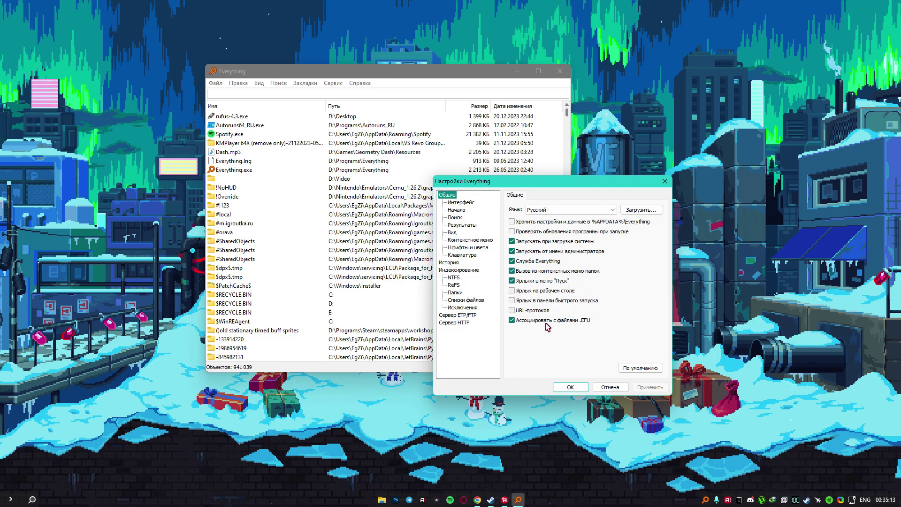
# - Disable "Вызов одиночным щелчком в области уведомлений" in the Интерфейс settings, apply the change and close Everything
pyautogui.click(461, 203)
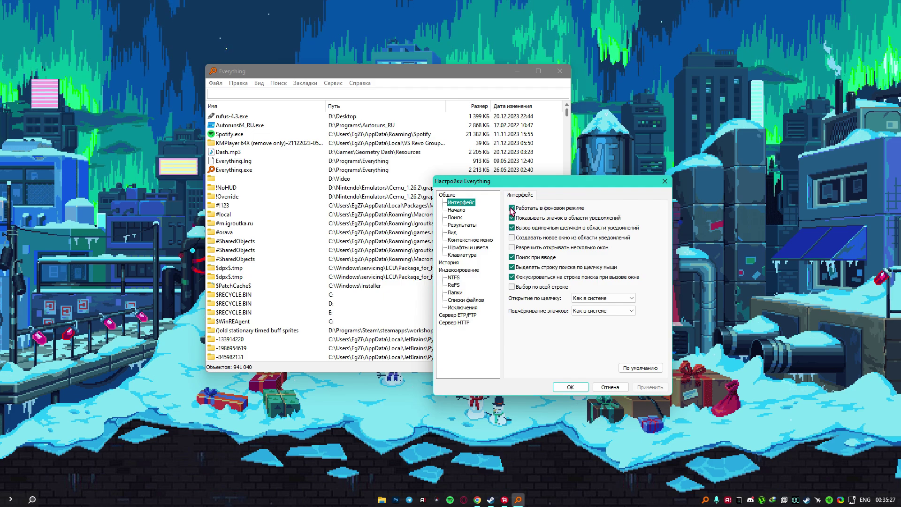
pyautogui.moveTo(570, 179)
pyautogui.mouseDown()
pyautogui.moveTo(626, 198)
pyautogui.moveTo(580, 187)
pyautogui.mouseUp()
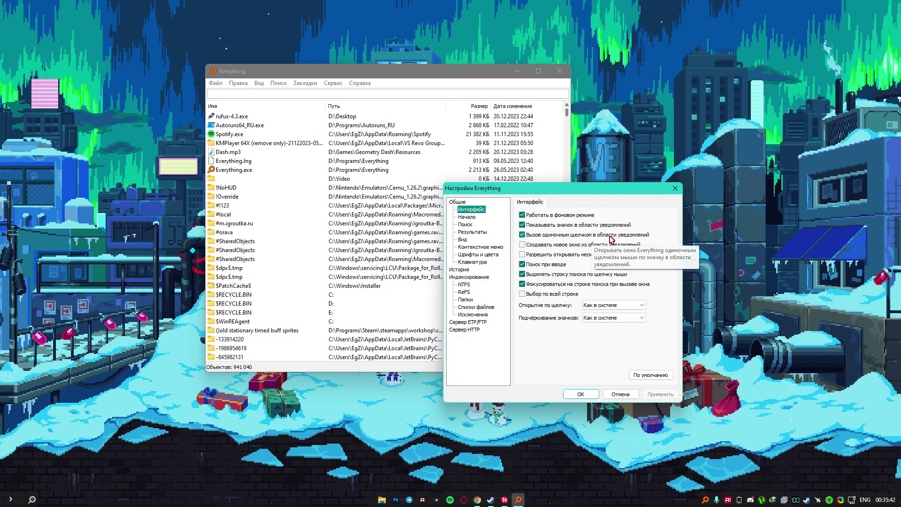
pyautogui.click(523, 234)
pyautogui.click(660, 394)
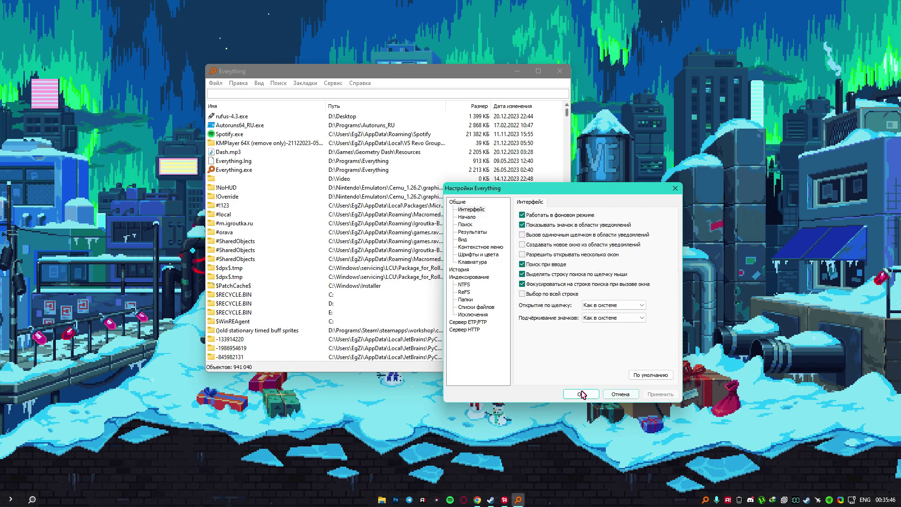
pyautogui.click(580, 393)
pyautogui.press('Escape')
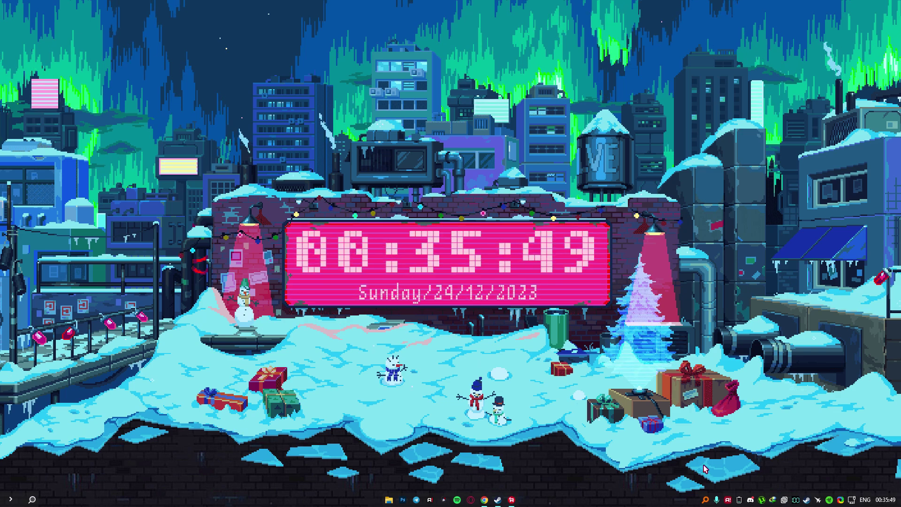
# - Reopen Everything, re-enable "Вызов одиночным щелчком в области уведомлений" in the Интерфейс settings and close the window
pyautogui.click(705, 500)
pyautogui.moveTo(420, 67); pyautogui.dragTo(462, 67)
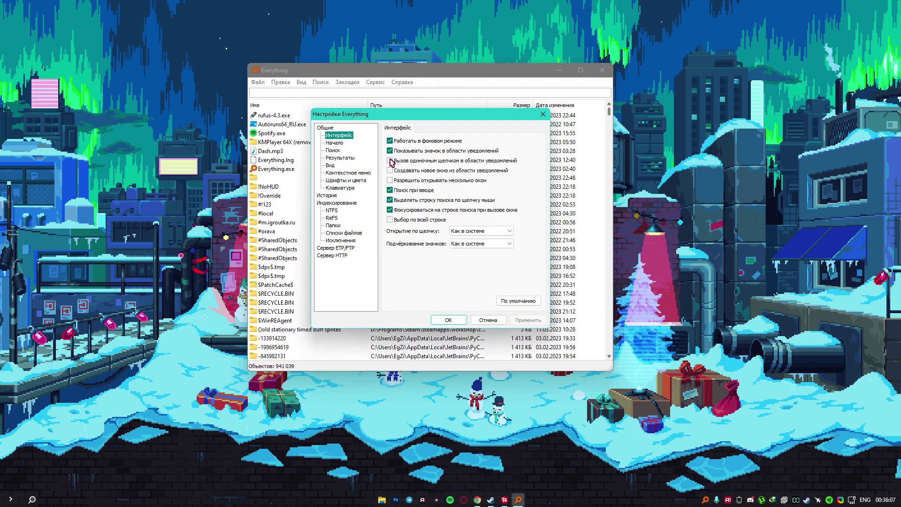
pyautogui.click(390, 161)
pyautogui.click(457, 322)
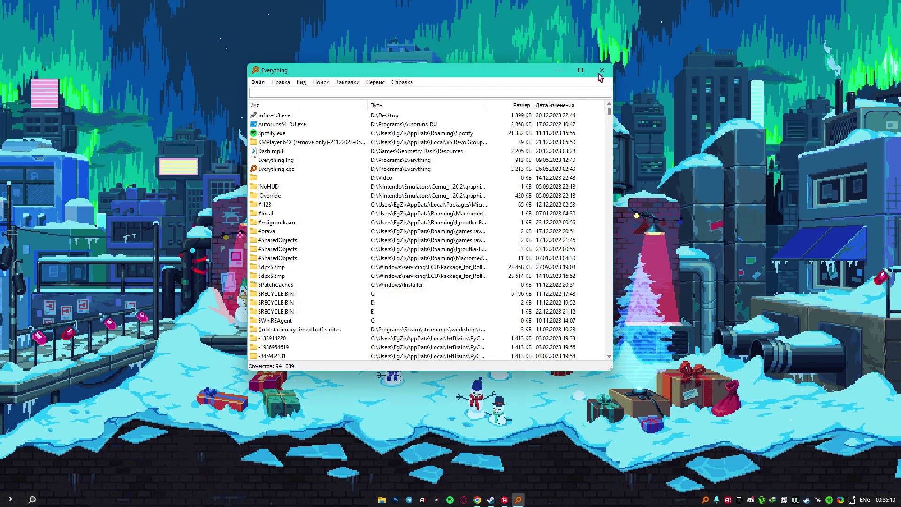
pyautogui.press('Escape')
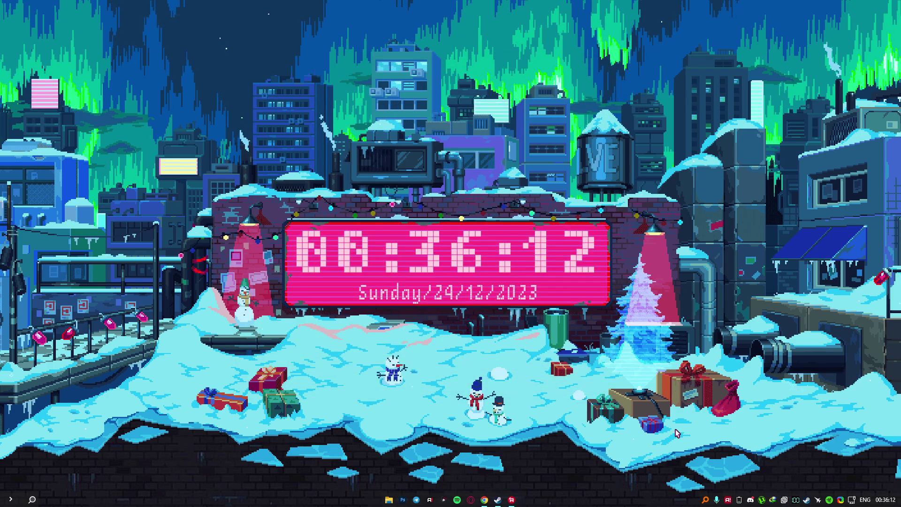
# - Reopen Everything from the notification area and review the Поиск and Результаты settings pages
pyautogui.click(705, 500)
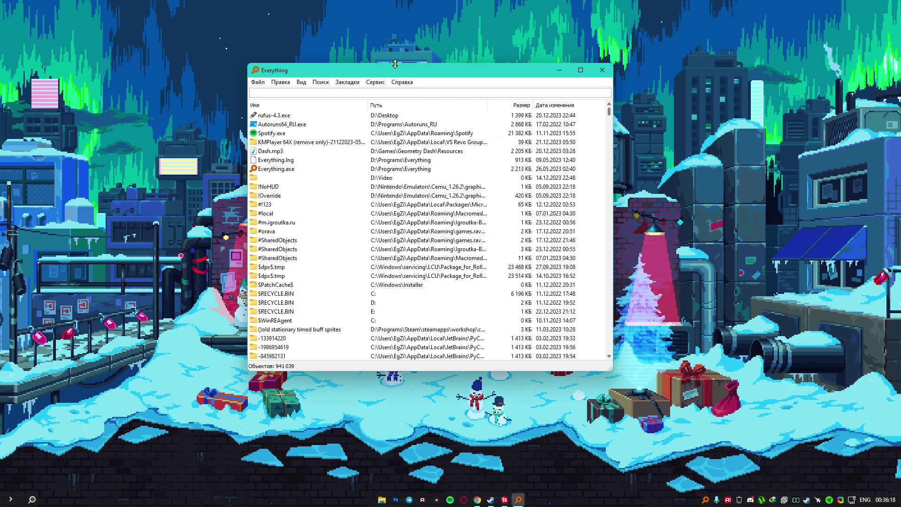
pyautogui.moveTo(305, 73); pyautogui.dragTo(346, 87)
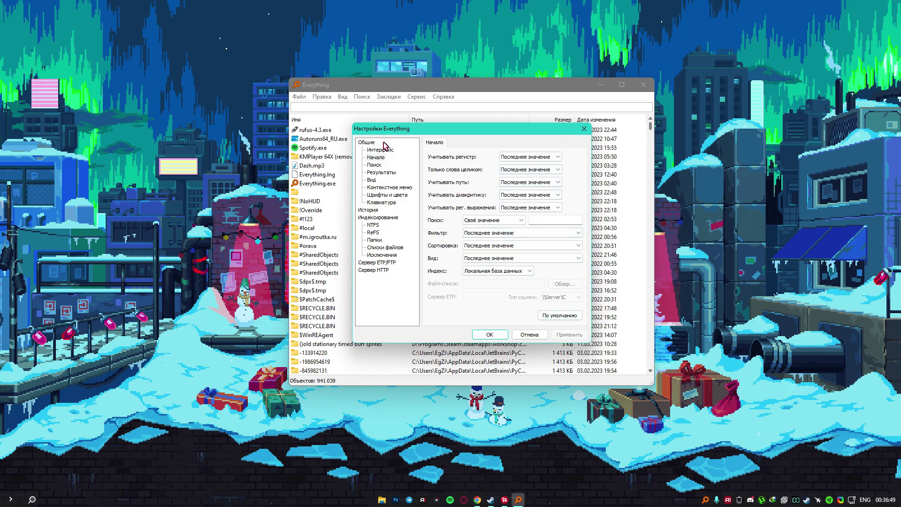
pyautogui.click(372, 165)
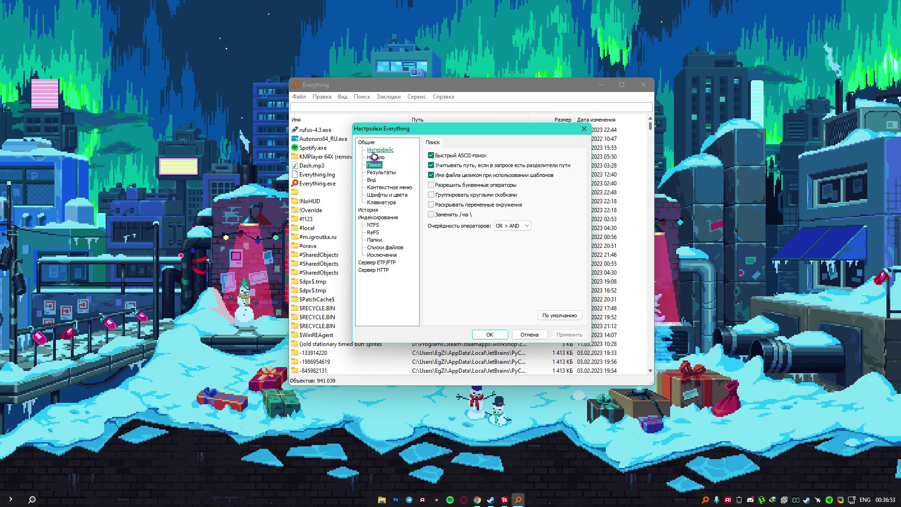
pyautogui.click(381, 173)
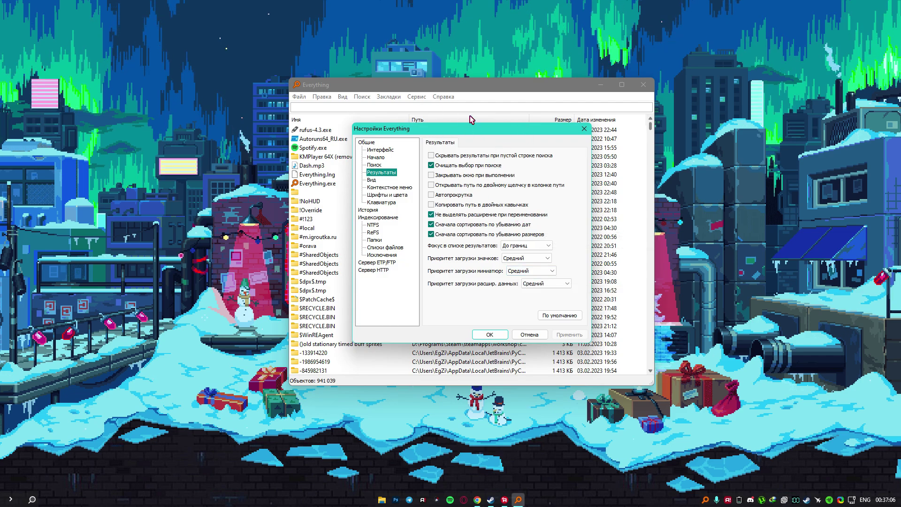
# - Set the icon loading priority (Приоритет загрузки значков) to Высокий in the Результаты settings
pyautogui.click(527, 258)
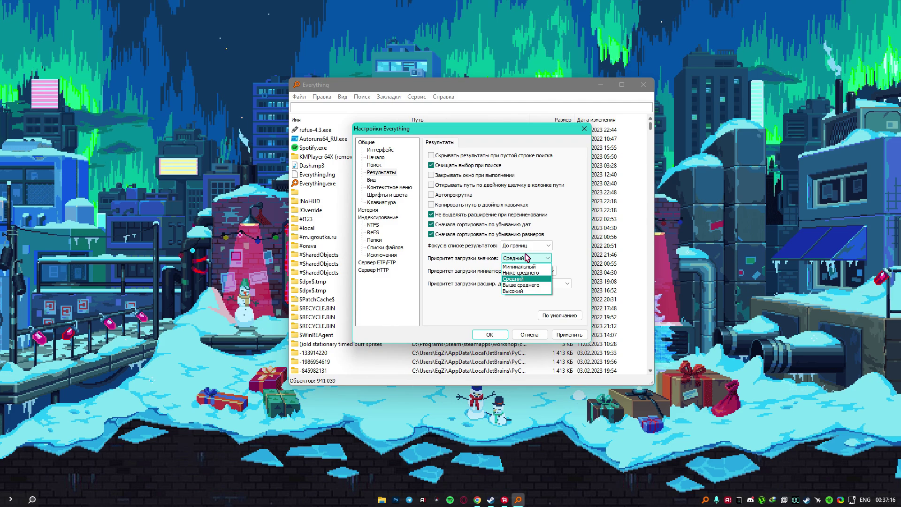
pyautogui.click(518, 278)
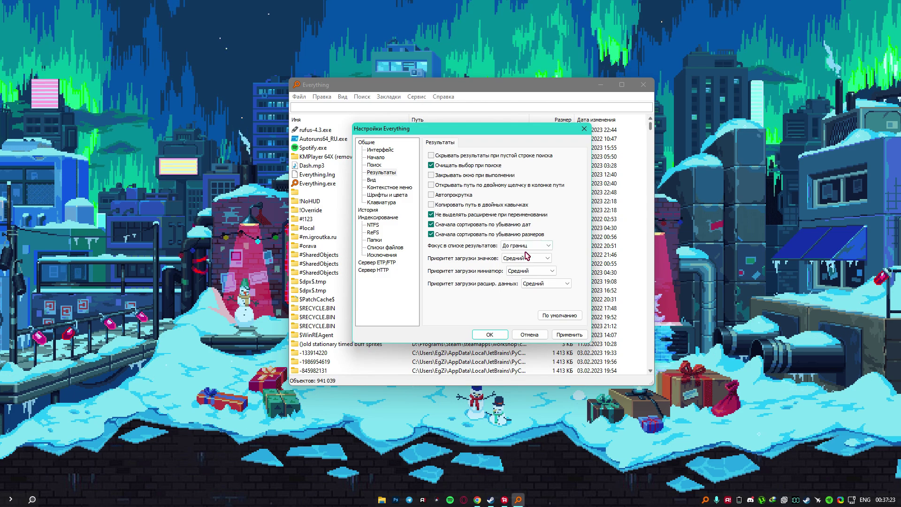
pyautogui.click(523, 258)
pyautogui.click(522, 260)
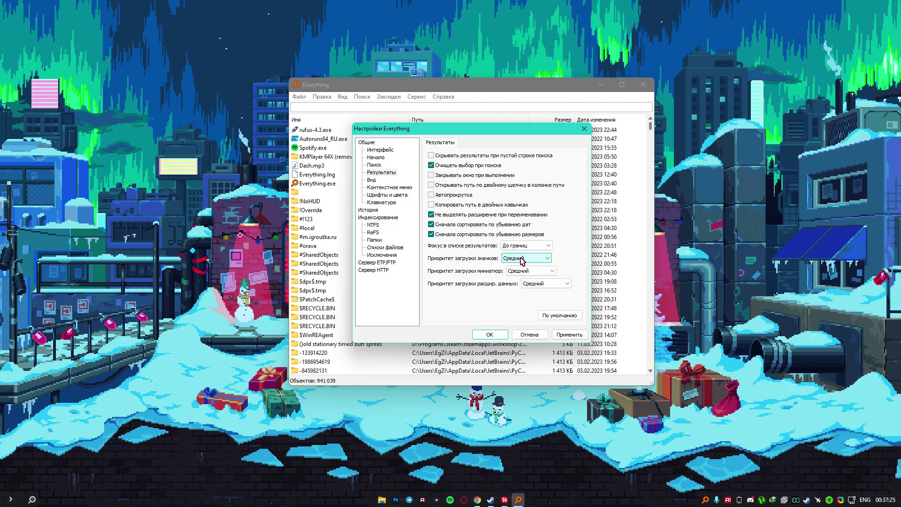
pyautogui.click(522, 260)
pyautogui.click(522, 277)
# - Set the thumbnail and extended data loading priorities to Высокий and confirm the settings
pyautogui.click(540, 272)
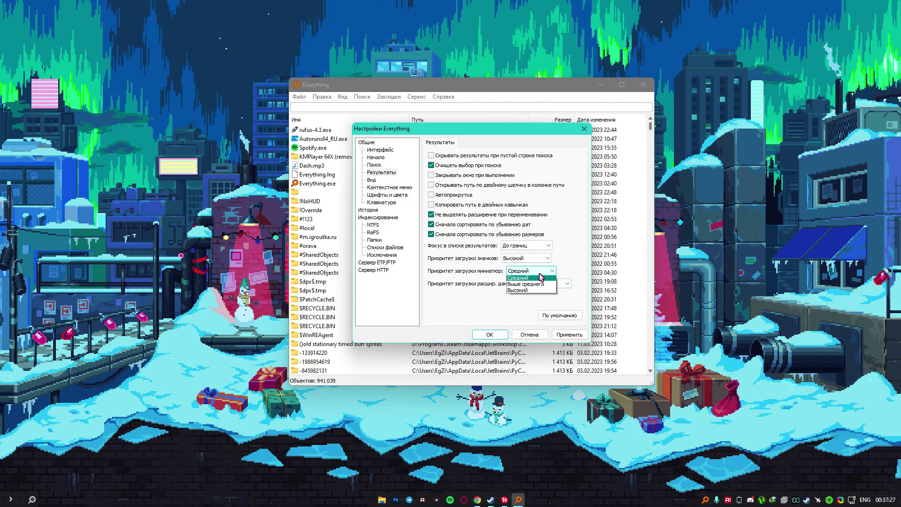
pyautogui.click(530, 290)
pyautogui.click(539, 284)
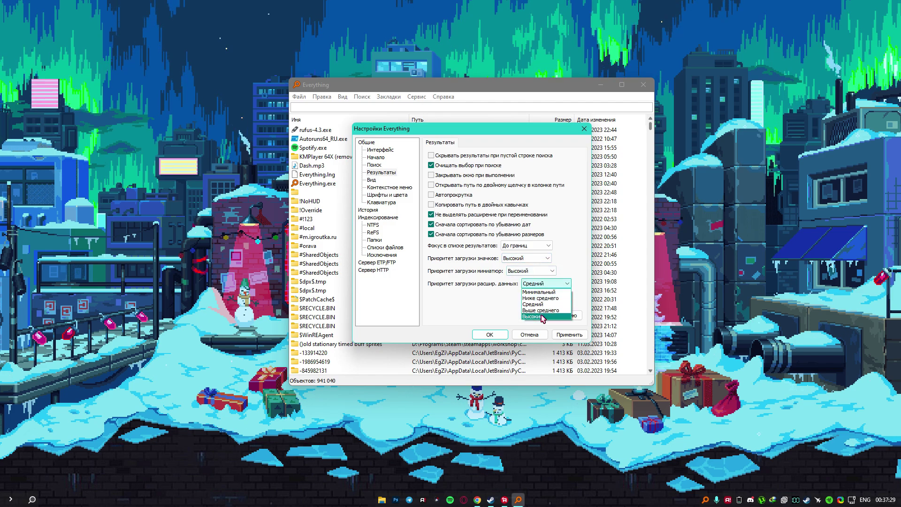
pyautogui.click(542, 317)
pyautogui.click(487, 335)
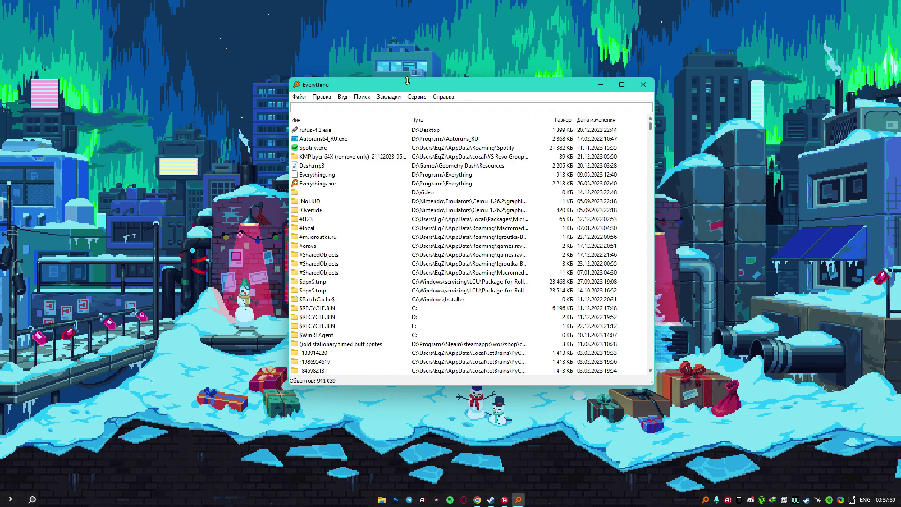
# - Search for "Steam" in Everything and browse through the list of matching files and folders
pyautogui.write('Stea,=')
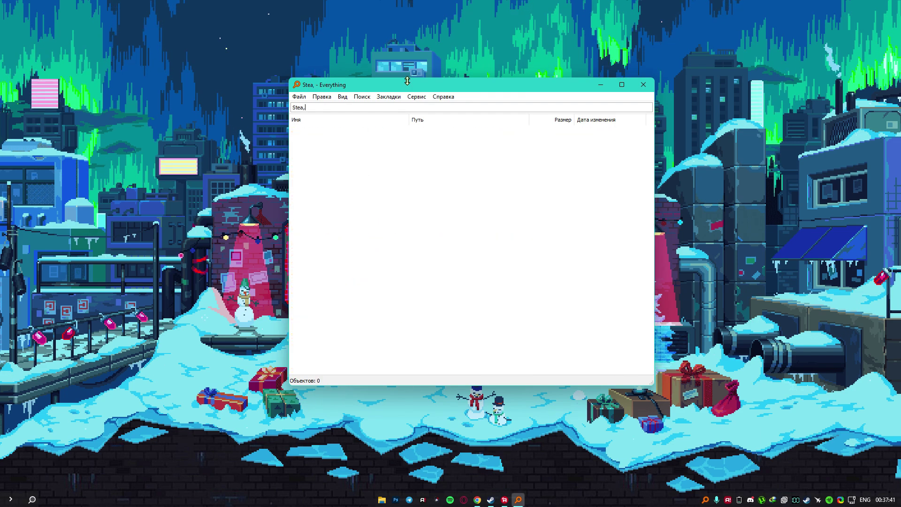
pyautogui.press('BackSpace')
pyautogui.press('BackSpace')
pyautogui.write('m')
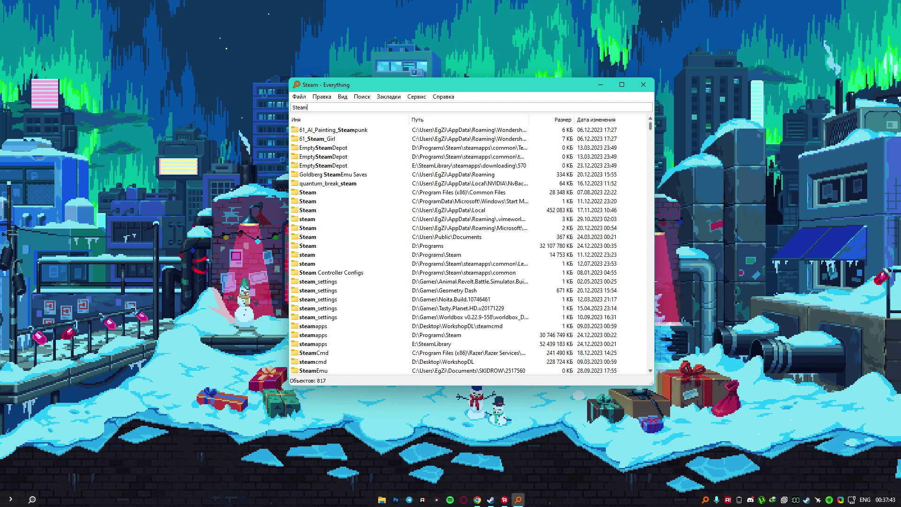
pyautogui.scroll(-20, 495, 215)
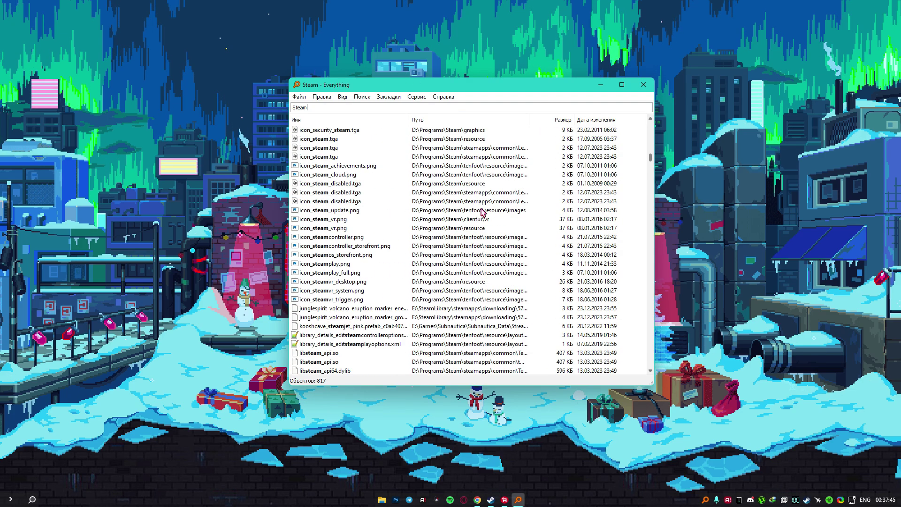
pyautogui.scroll(-20, 489, 218)
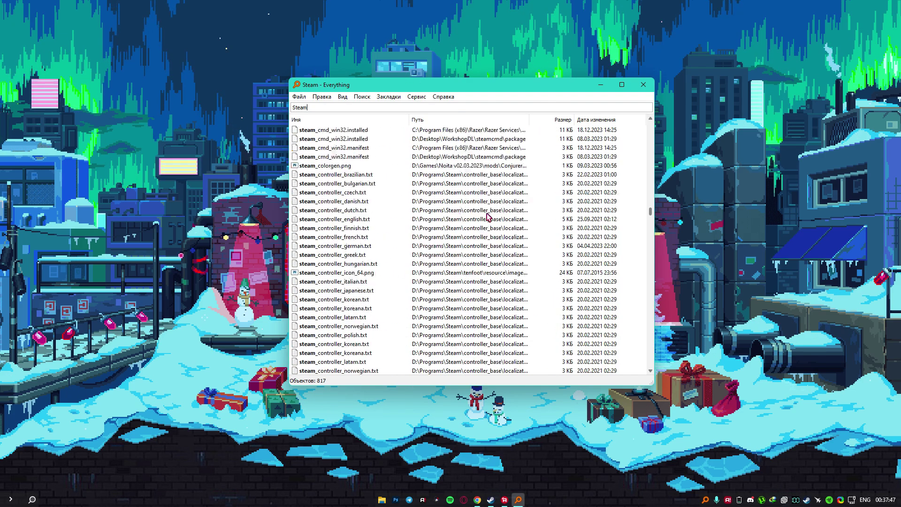
pyautogui.moveTo(650, 200); pyautogui.dragTo(655, 116)
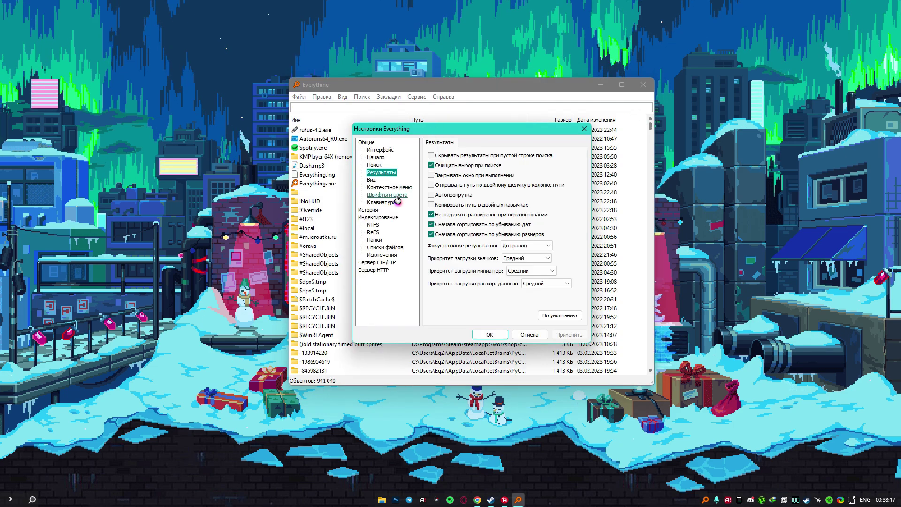
# - Show the Вид settings page, open Windows search for comparison and return to Everything
pyautogui.click(375, 180)
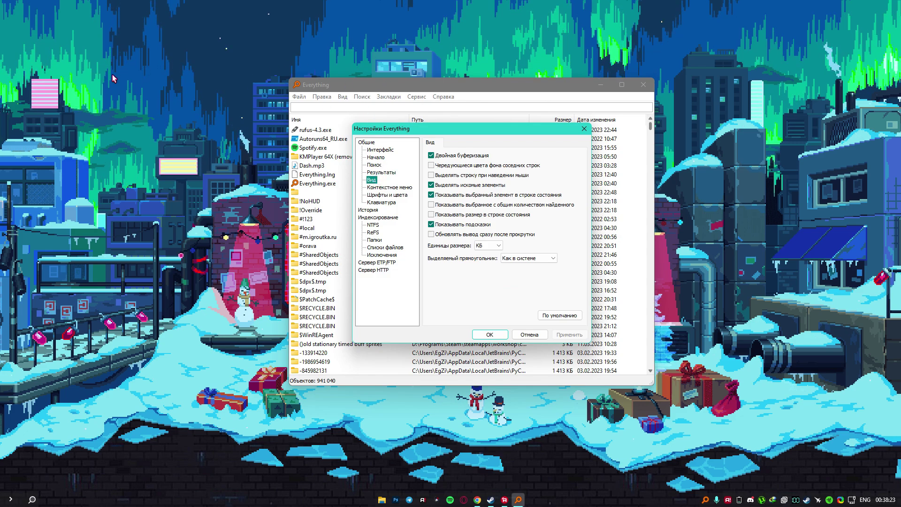
pyautogui.click(32, 500)
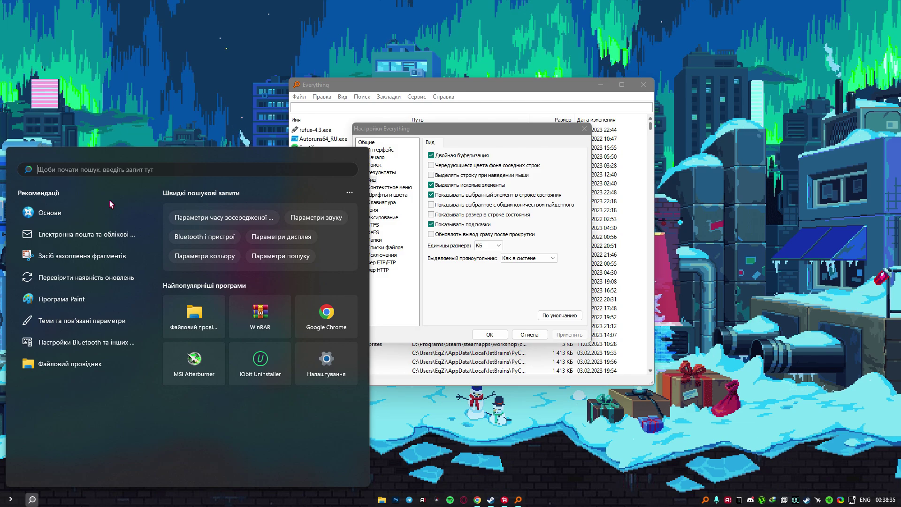
pyautogui.click(409, 108)
# - Move the settings dialog beside the Everything window and show the Контекстное меню settings page
pyautogui.moveTo(427, 130); pyautogui.dragTo(727, 107)
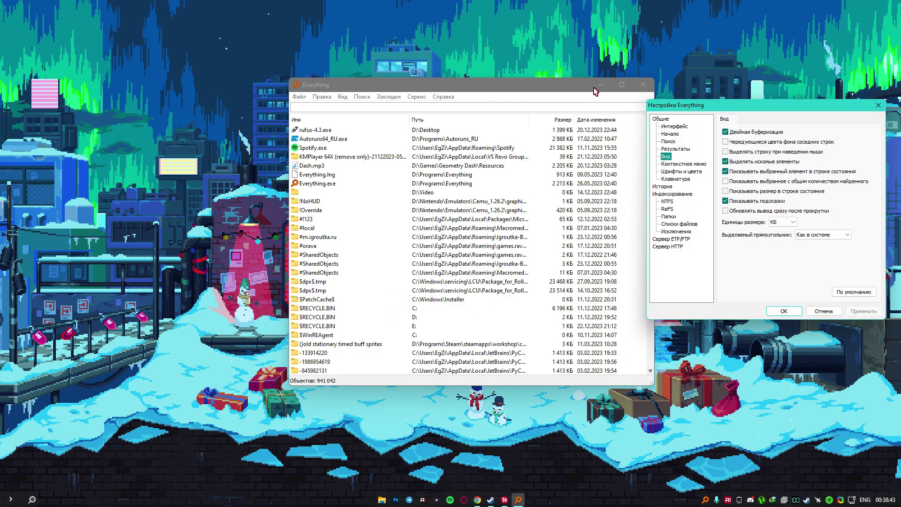
pyautogui.click(508, 89)
pyautogui.click(682, 164)
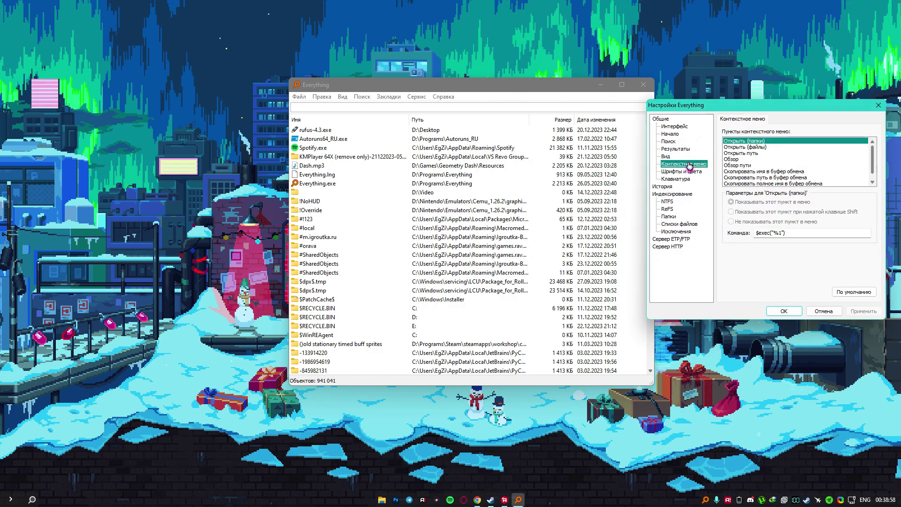
# - Show the Шрифты и цвета and Клавиатура settings pages and look through the list of keyboard commands
pyautogui.click(677, 172)
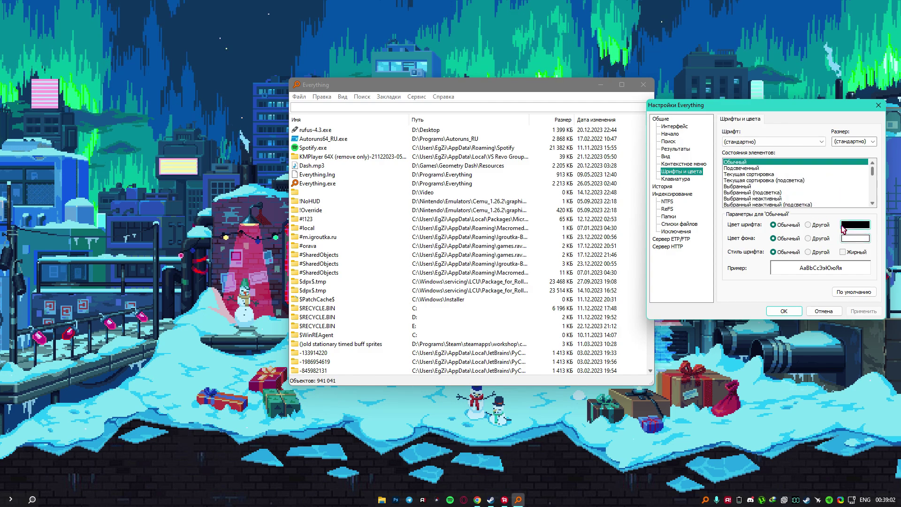
pyautogui.click(687, 180)
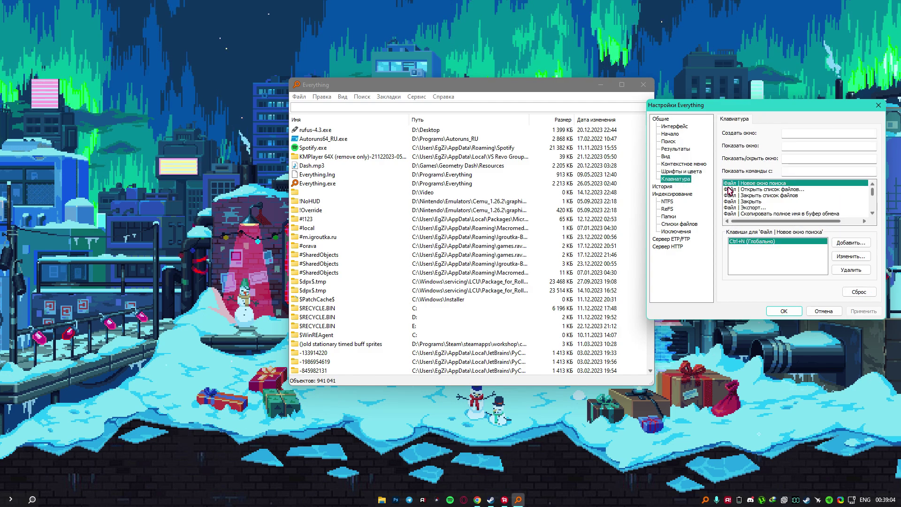
pyautogui.scroll(-4, 790, 203)
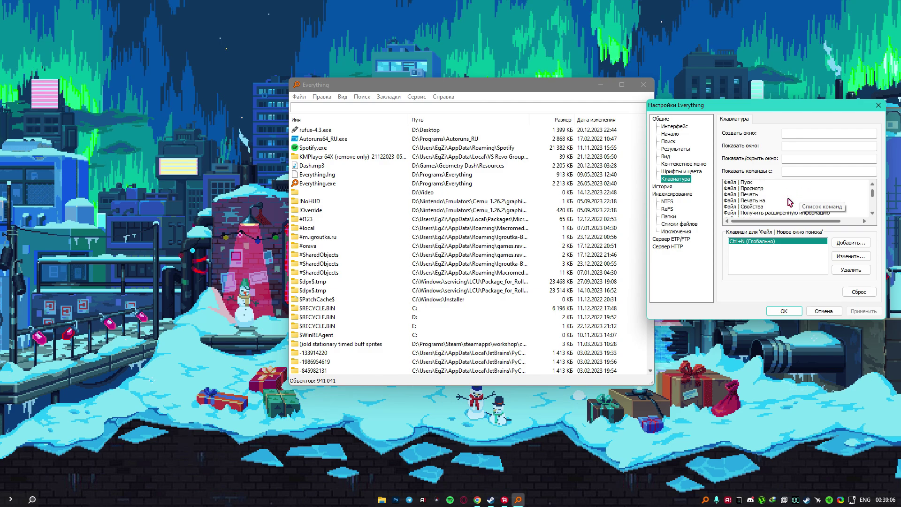
# - Show the История settings page and enable the Хранить историю limit of 90 days for the launch history
pyautogui.press('Down')
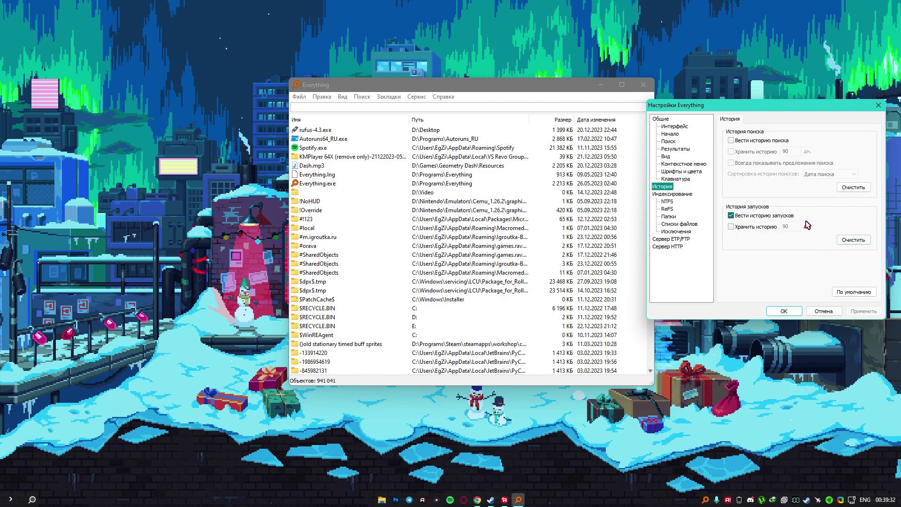
pyautogui.click(733, 228)
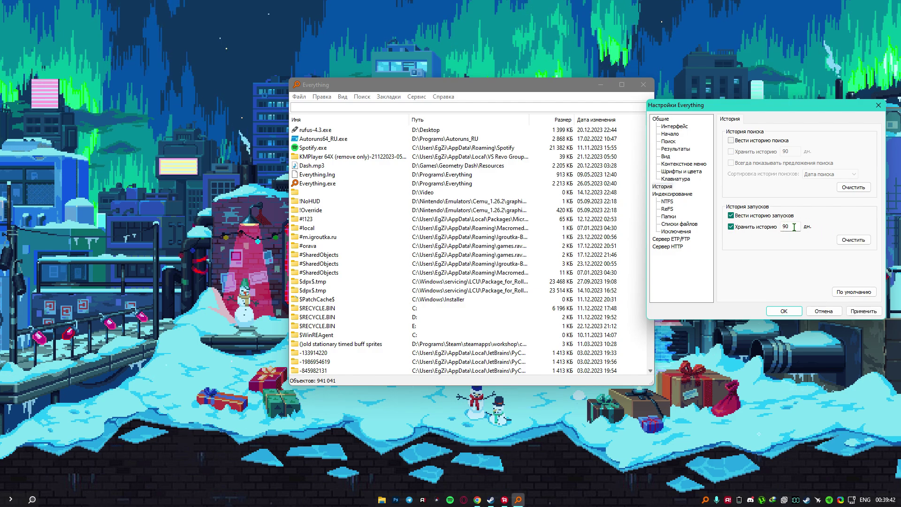
pyautogui.click(451, 81)
# - Clear both the search history and the launch history, confirming each deletion
pyautogui.click(850, 188)
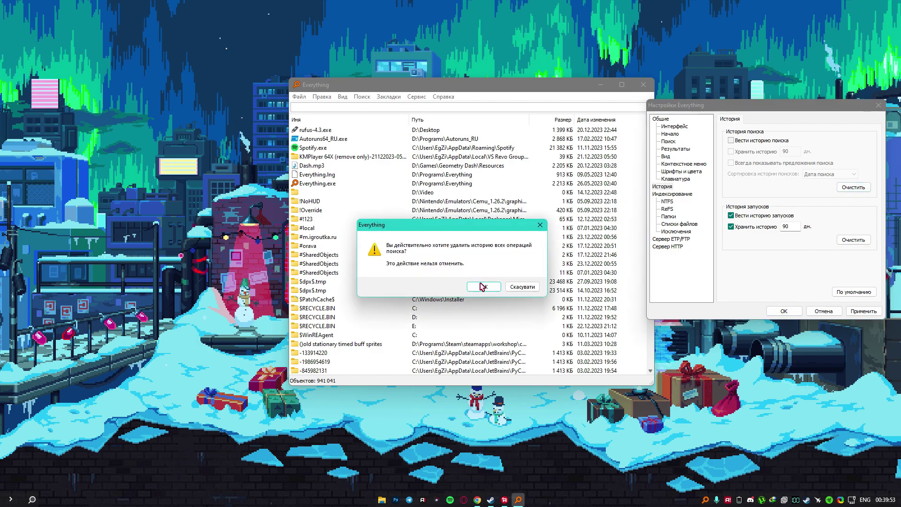
pyautogui.click(479, 288)
pyautogui.click(859, 240)
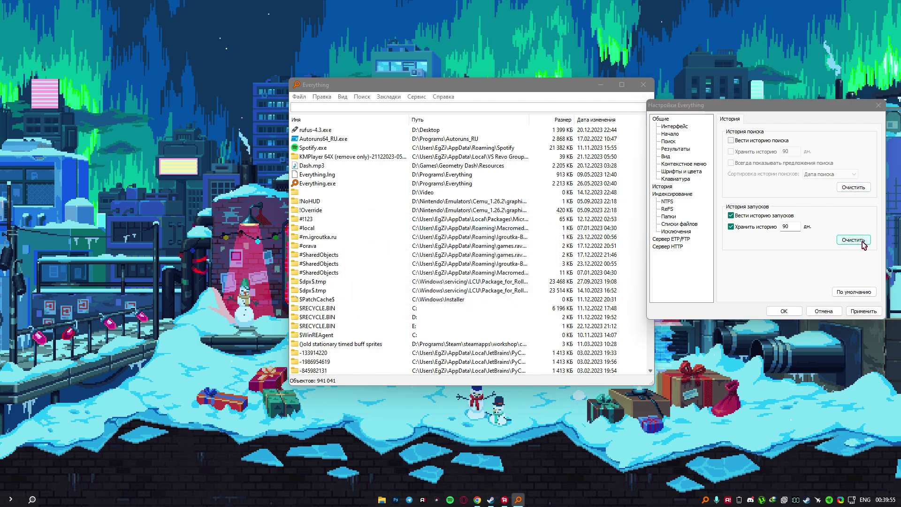
pyautogui.click(483, 289)
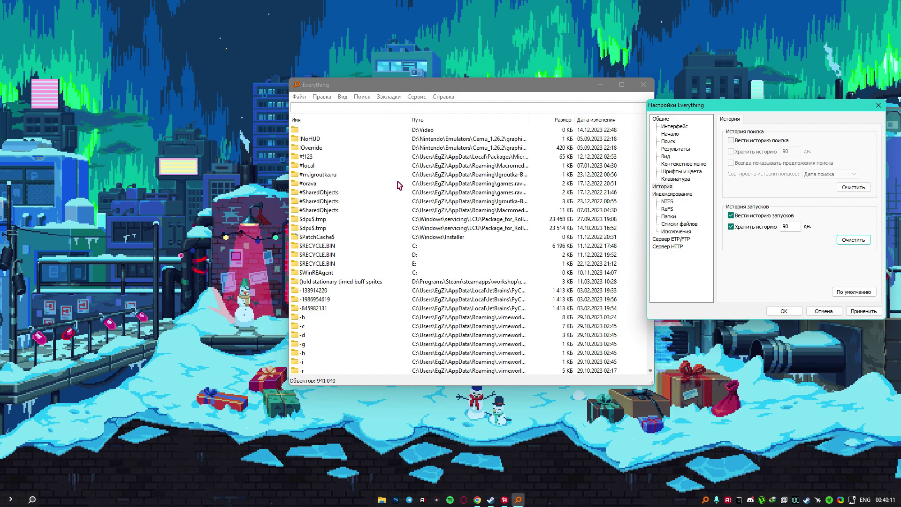
# - Show the Индексирование settings page and try switching the Даты создания option on and back off
pyautogui.click(672, 194)
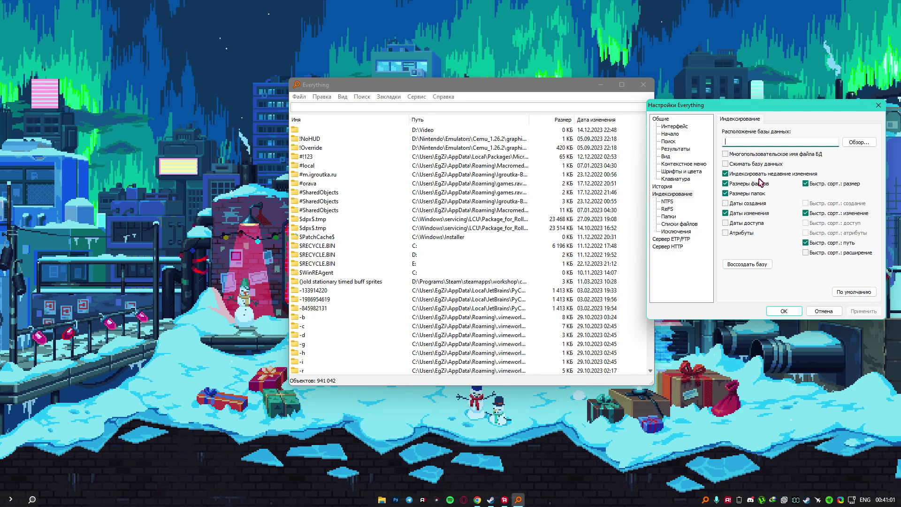
pyautogui.click(730, 204)
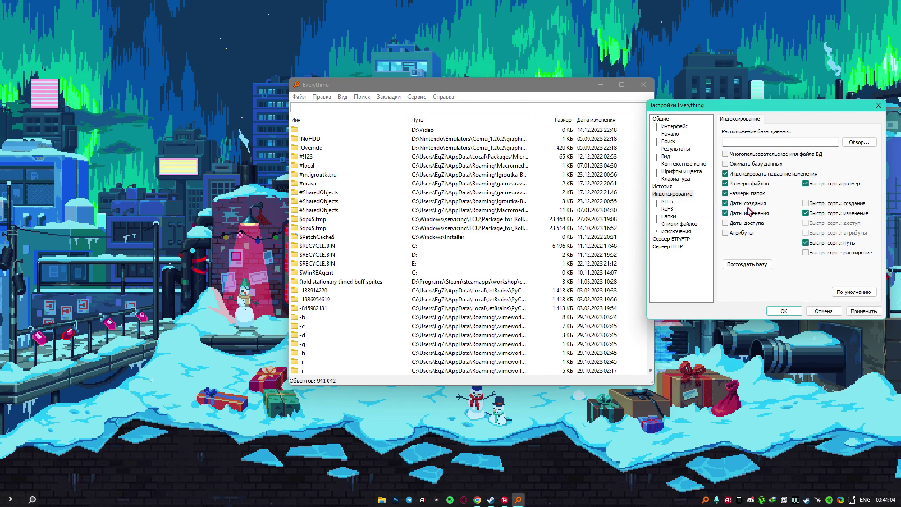
pyautogui.click(727, 205)
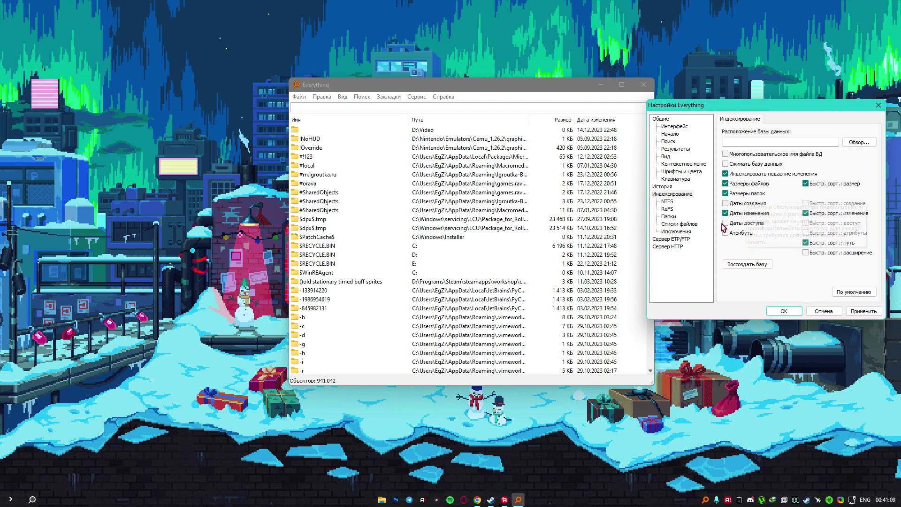
# - Show the Папки, Списки файлов, Исключения, Сервер ETP/FTP and Сервер HTTP settings pages in turn
pyautogui.click(671, 217)
pyautogui.click(675, 224)
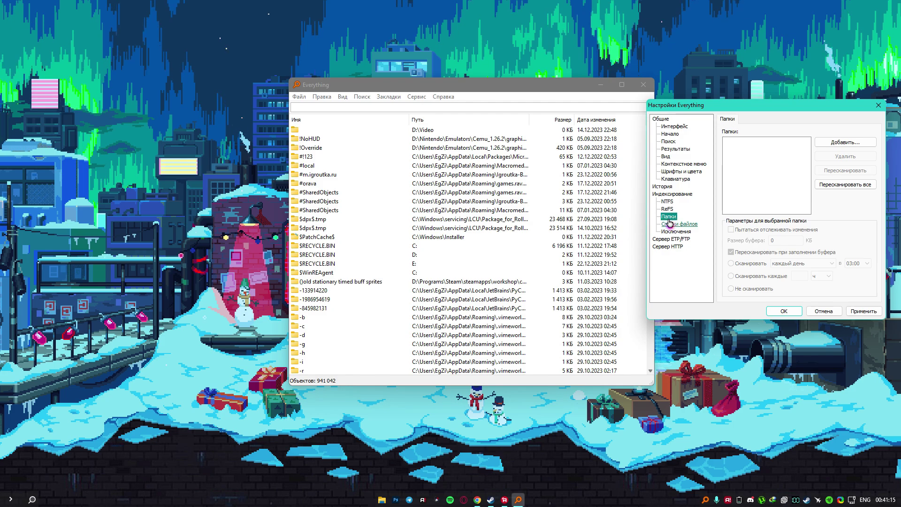
pyautogui.click(680, 232)
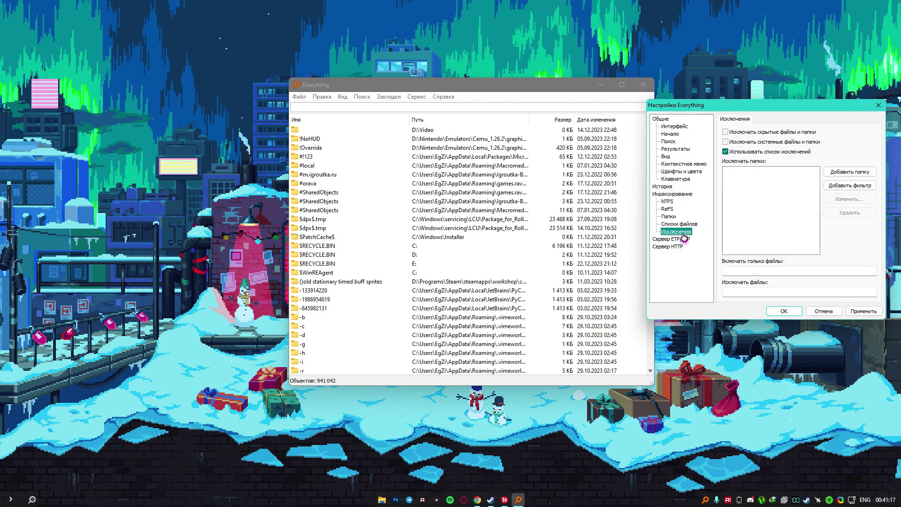
pyautogui.click(672, 241)
pyautogui.click(671, 247)
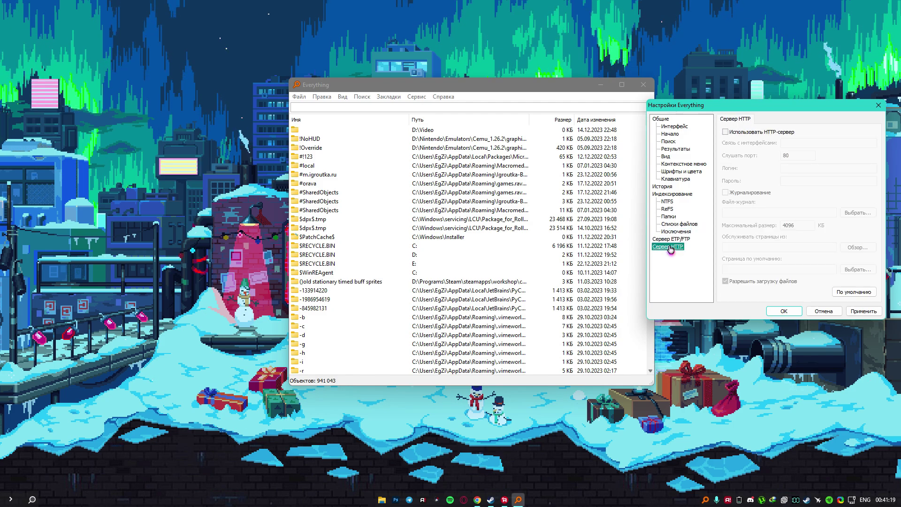
# - Apply the changed settings and close the settings dialog
pyautogui.click(863, 312)
pyautogui.click(824, 312)
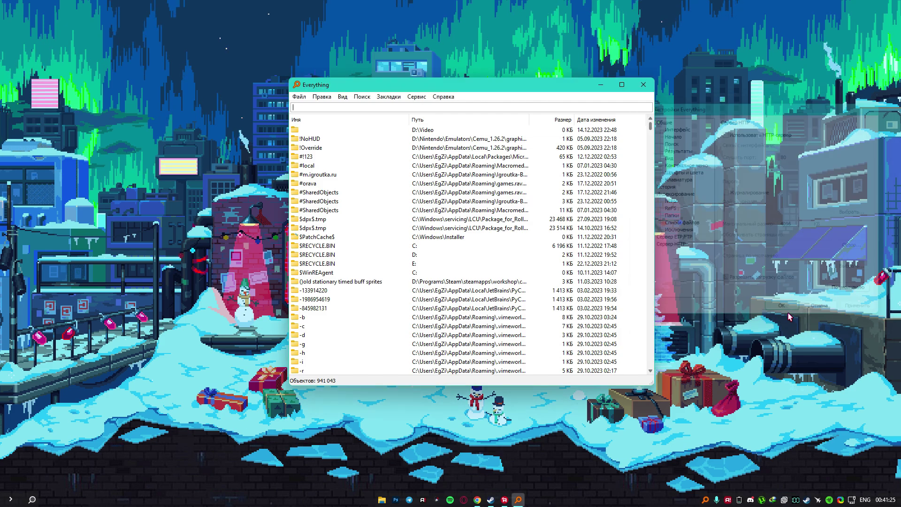
# - Reposition the Everything window on the desktop, glance through the file list and minimise the window
pyautogui.moveTo(472, 86); pyautogui.dragTo(526, 68)
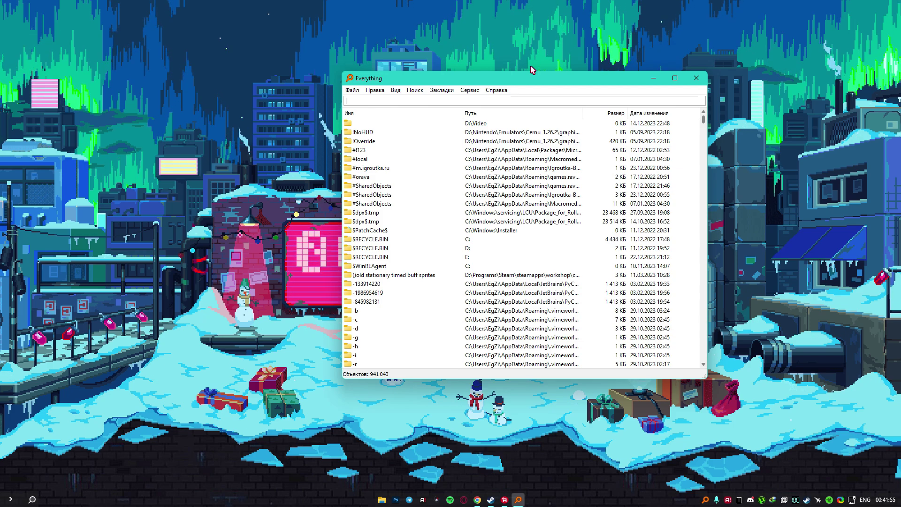
pyautogui.scroll(-2, 566, 264)
pyautogui.scroll(2, 566, 264)
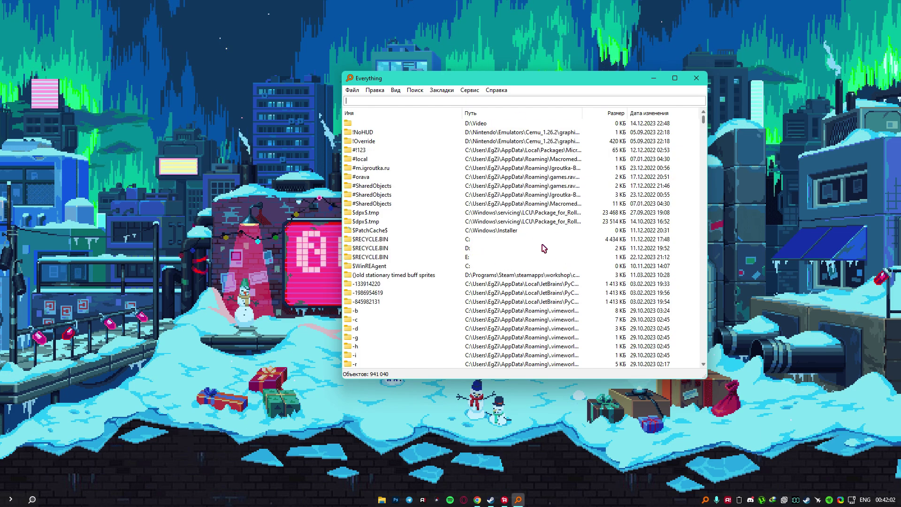
pyautogui.click(479, 499)
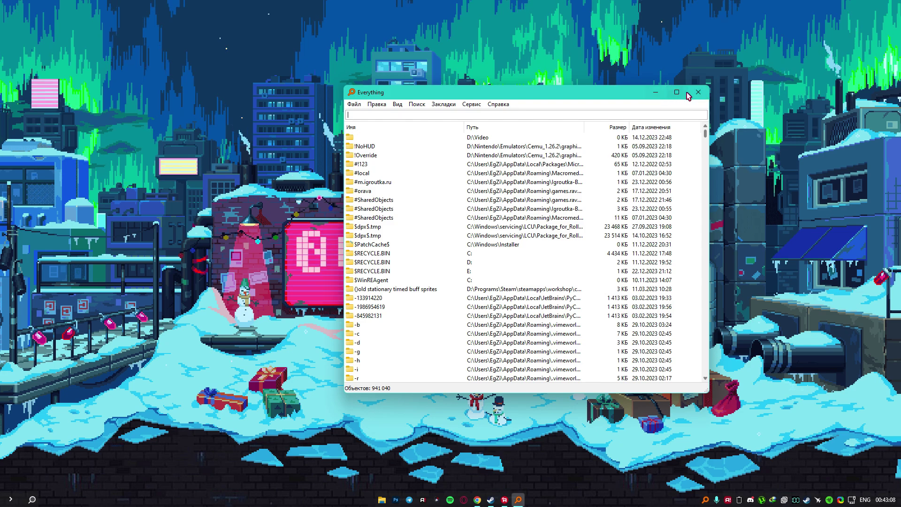
pyautogui.click(656, 92)
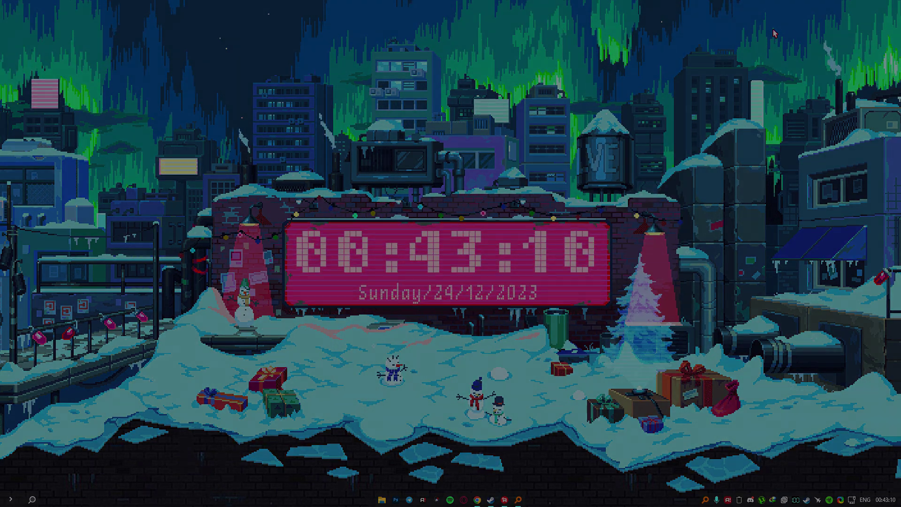